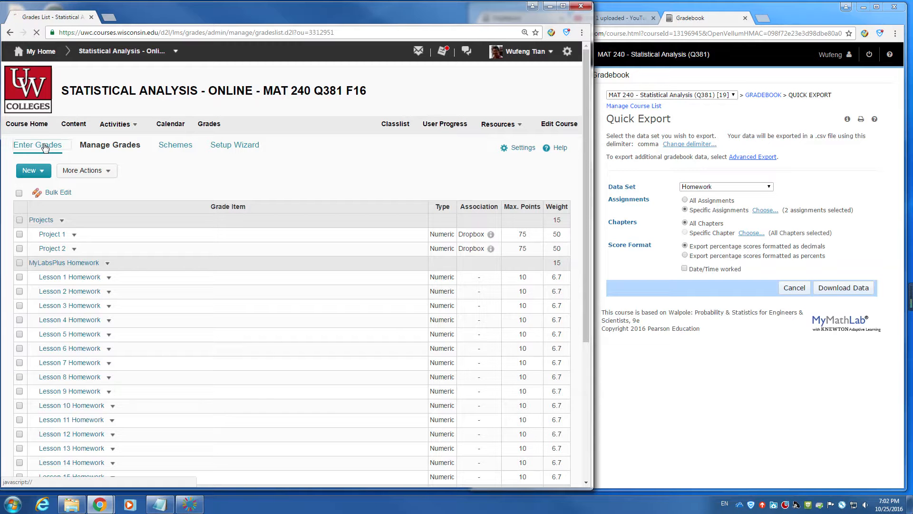
Open the course's grade entry list and examine the homework columns from Lesson 6 onward
click(45, 148)
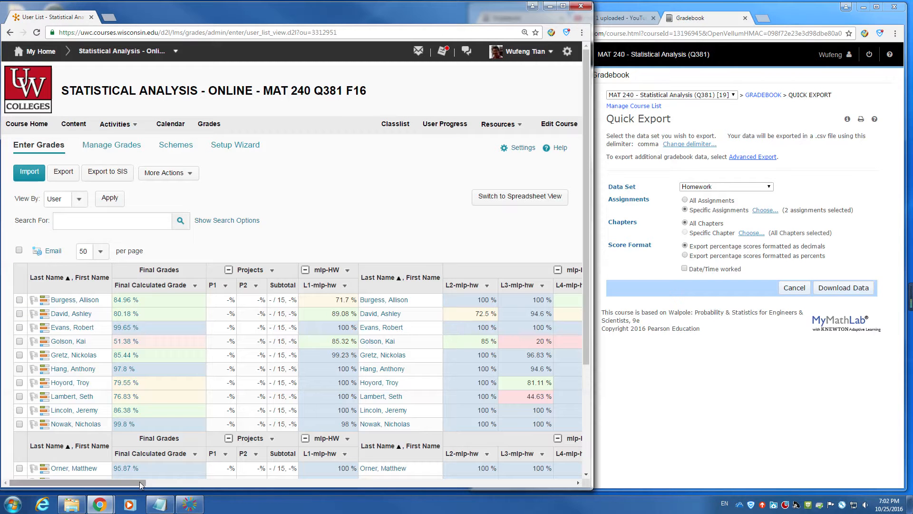
drag(139, 481, 261, 479)
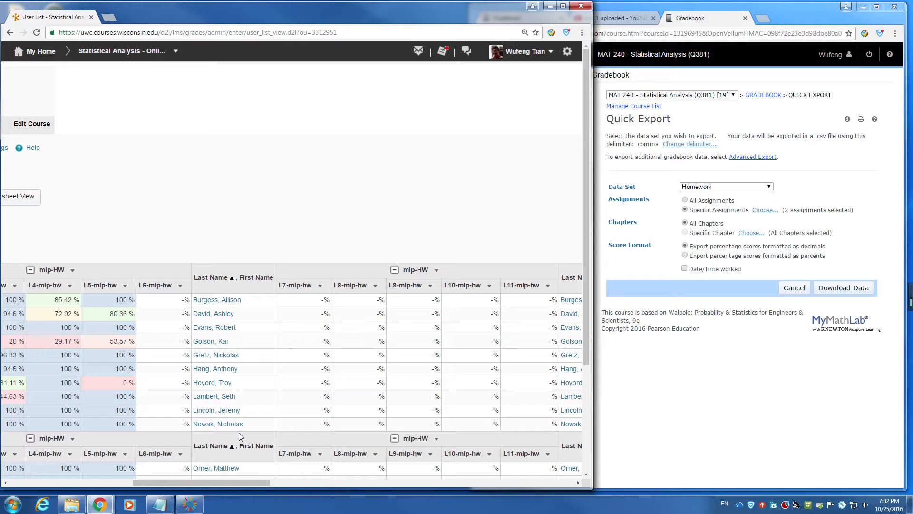
Switch to the MyLabsPlus gradebook and start a Quick Export with Homework as the data set
click(709, 368)
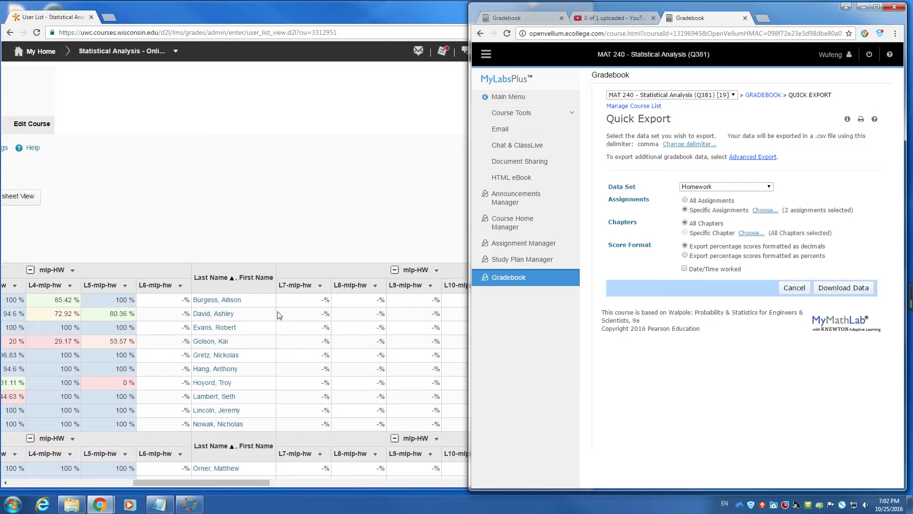
click(541, 281)
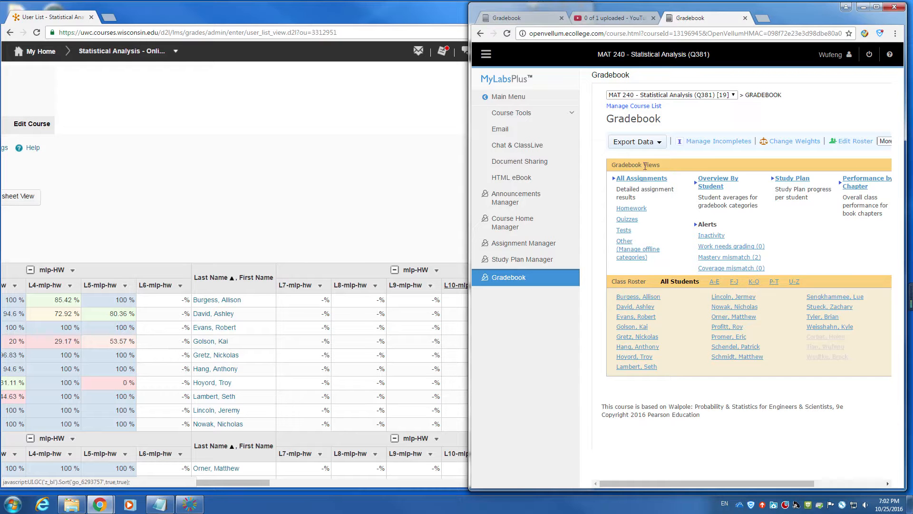
click(646, 142)
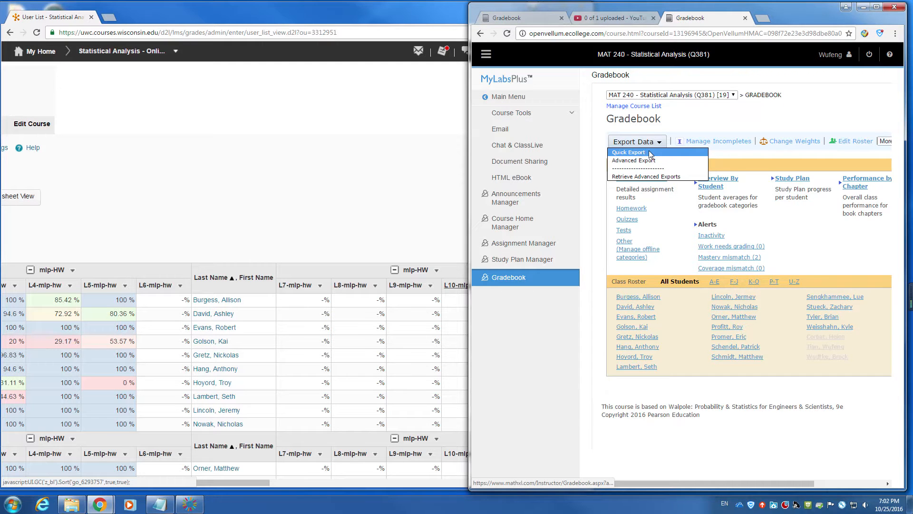
click(650, 152)
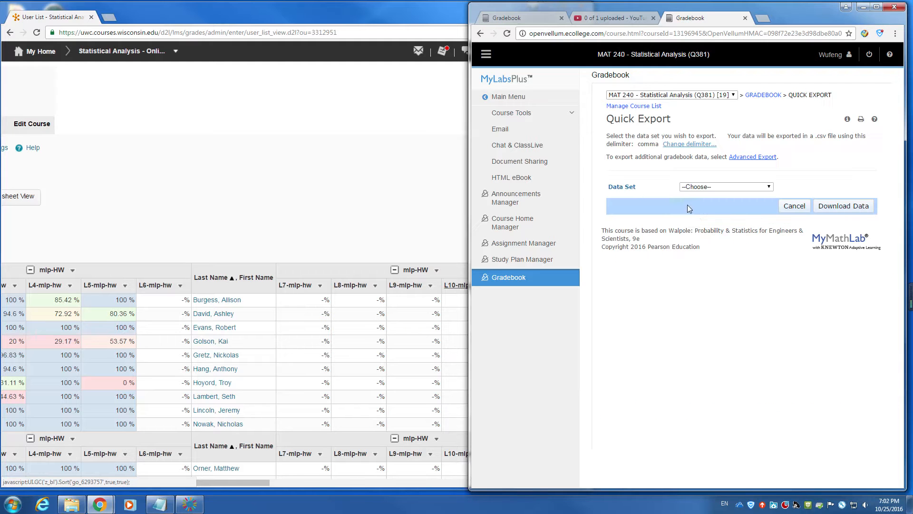
click(718, 187)
click(704, 201)
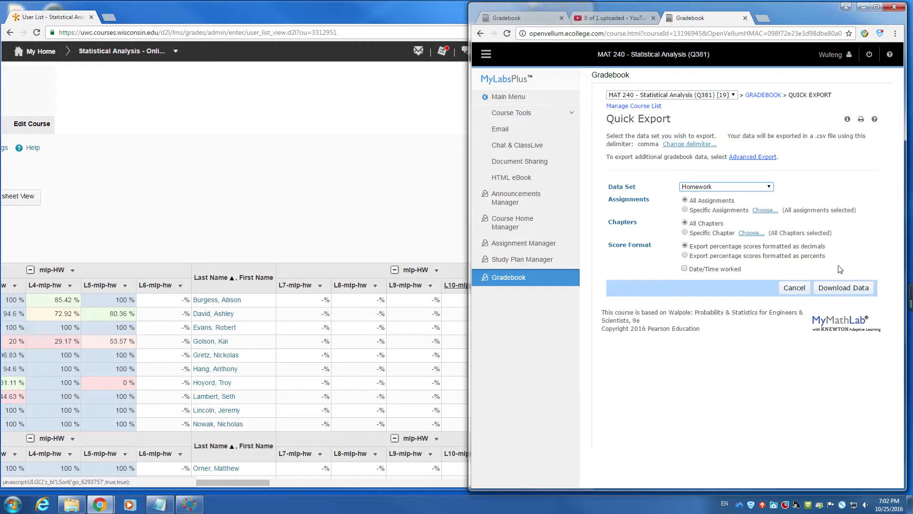
Limit the homework export to the specific assignments Lesson 6 and Lesson 7
click(685, 210)
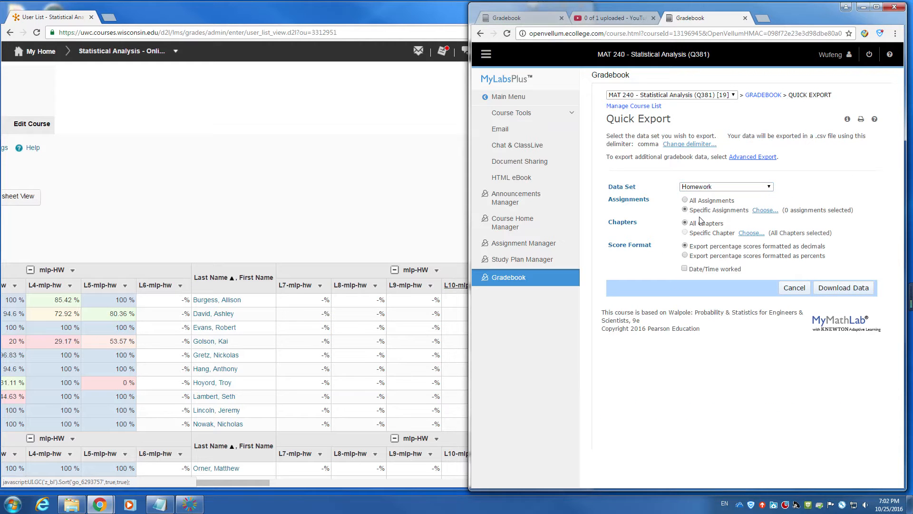
click(764, 210)
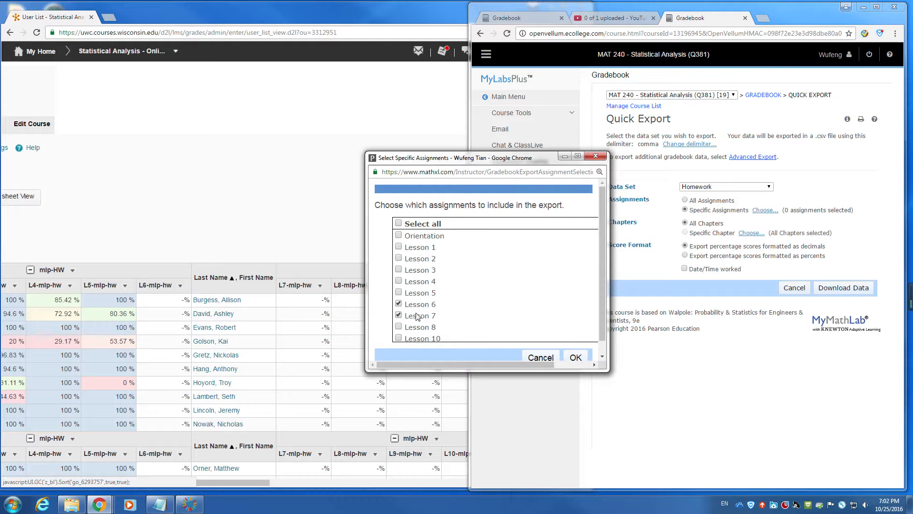
click(577, 358)
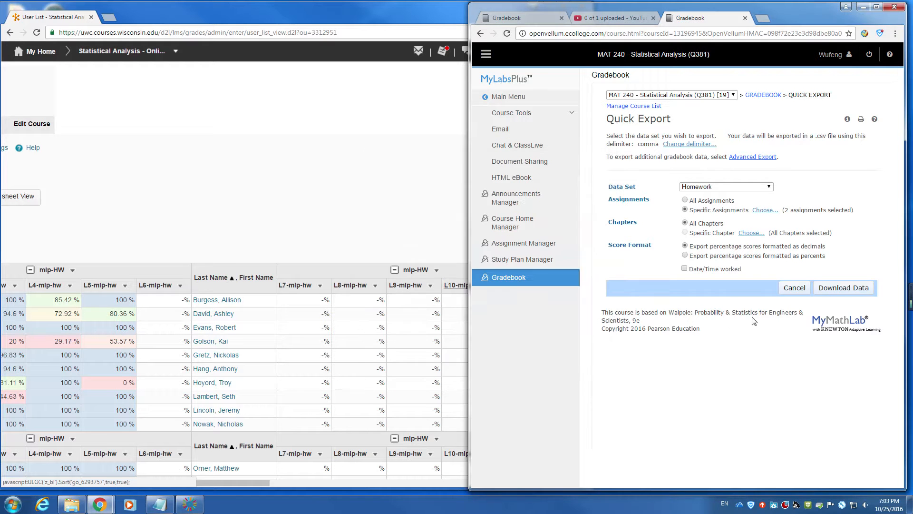
Download the export file Detailed_Homework_Results.csv and open it in Excel
click(844, 287)
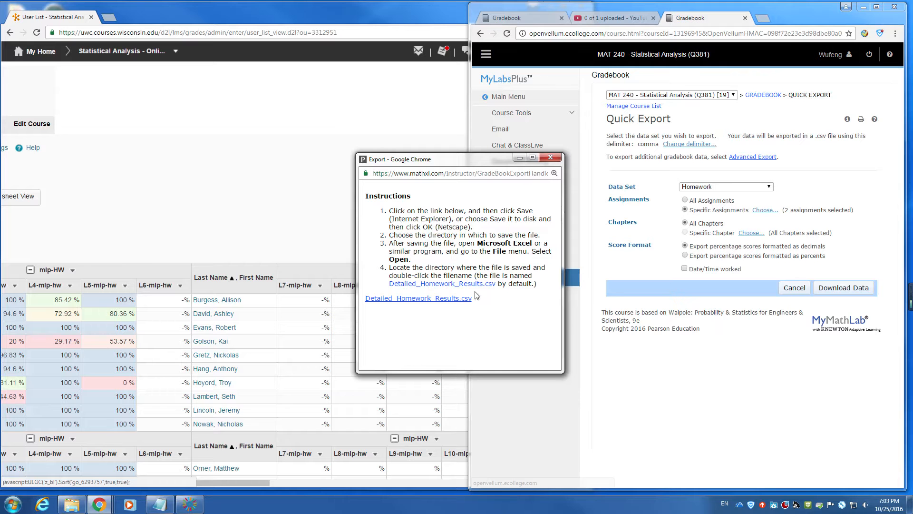
click(463, 300)
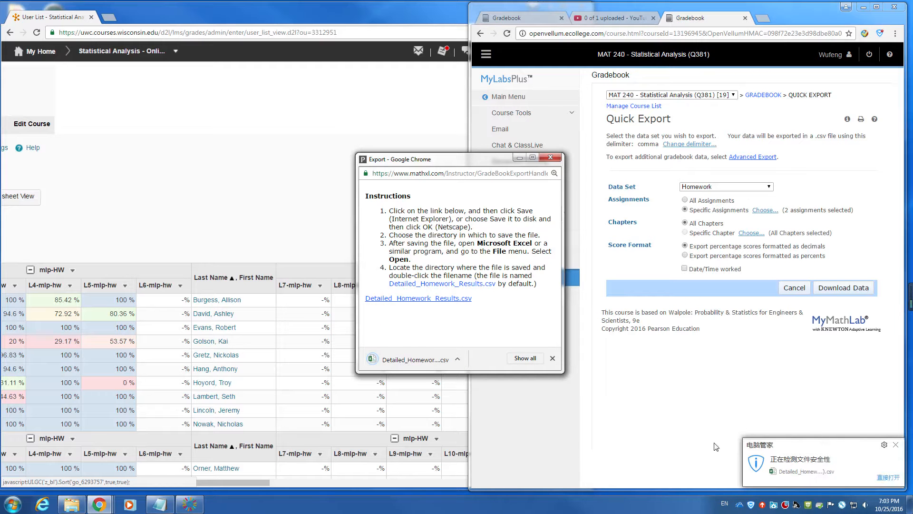
click(877, 478)
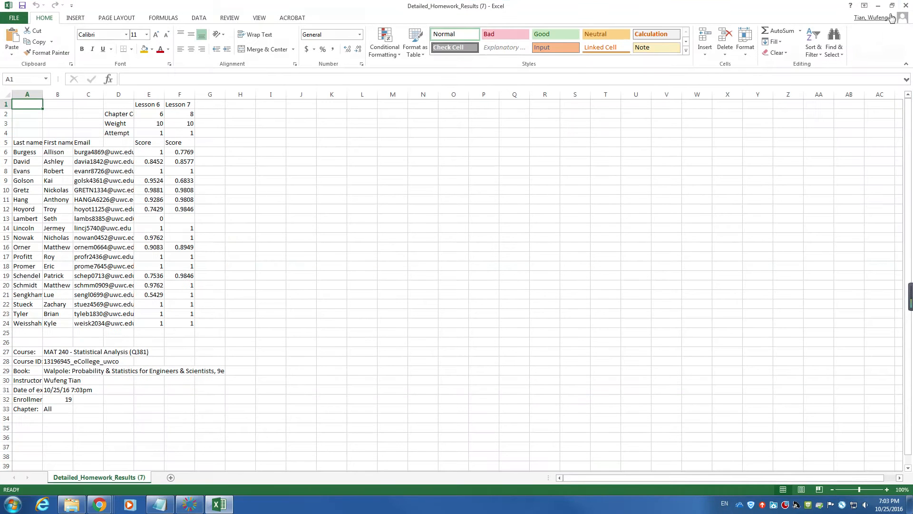
Arrange the homework results workbook beside the course grades list without the export pop-up, and select the Lesson 6 and 7 scores, E6:F24
click(889, 5)
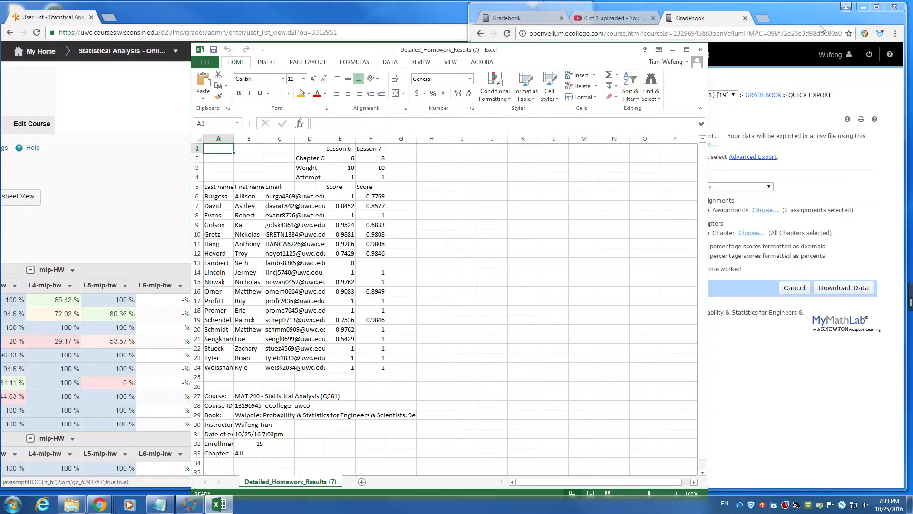
drag(532, 62, 709, 49)
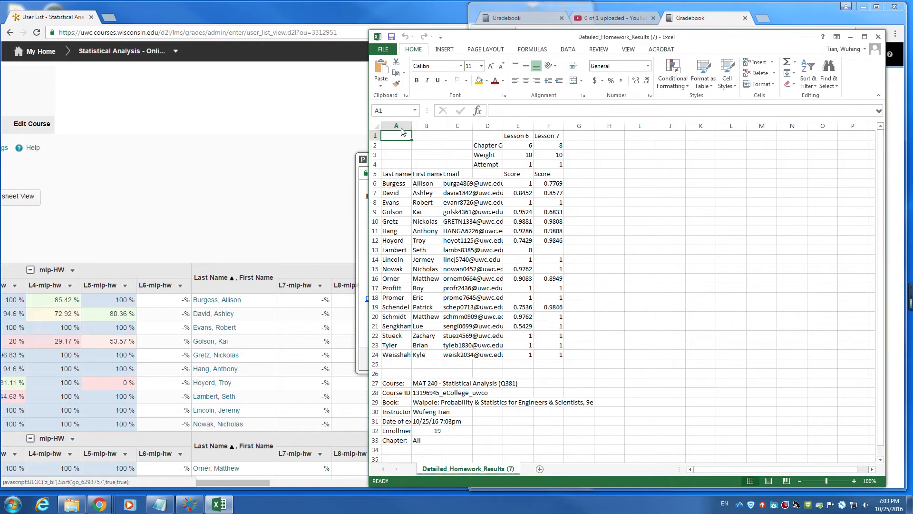
click(366, 217)
click(558, 155)
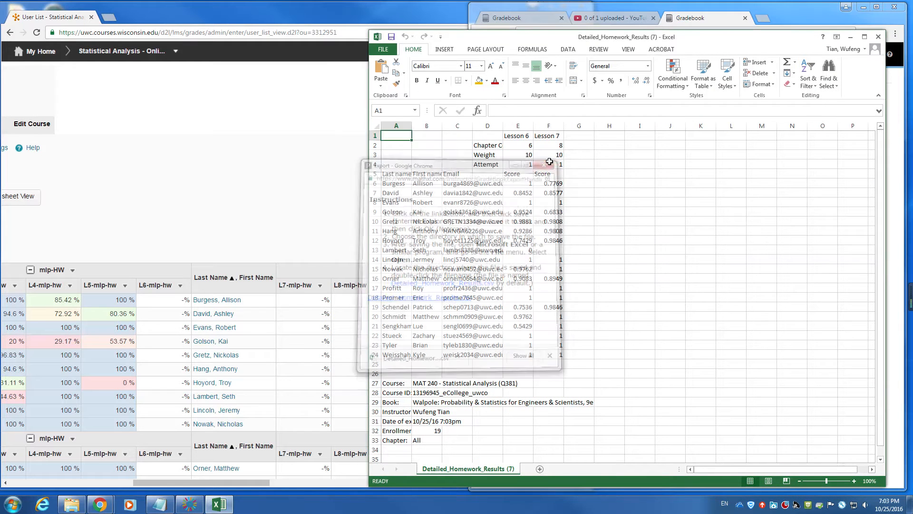
drag(515, 183, 560, 356)
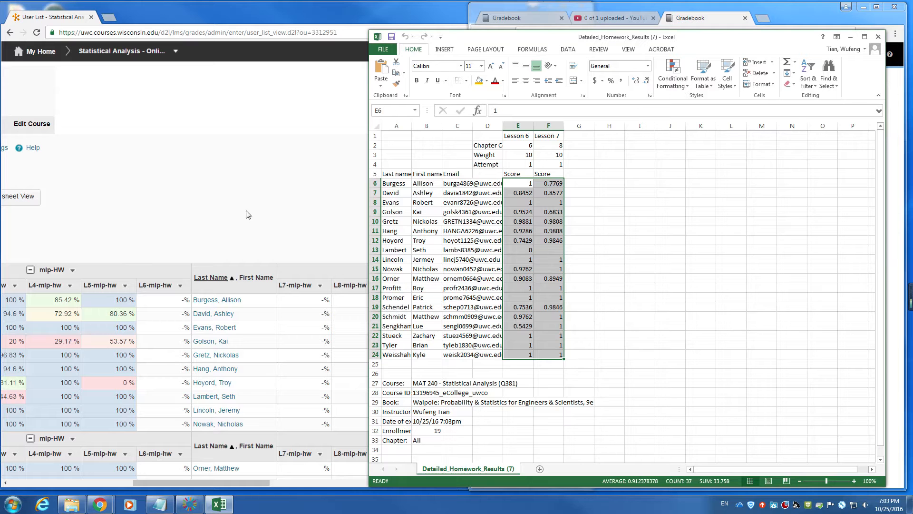
Switch to the course grades list in the browser and maximize its window
click(214, 222)
drag(433, 18, 480, 18)
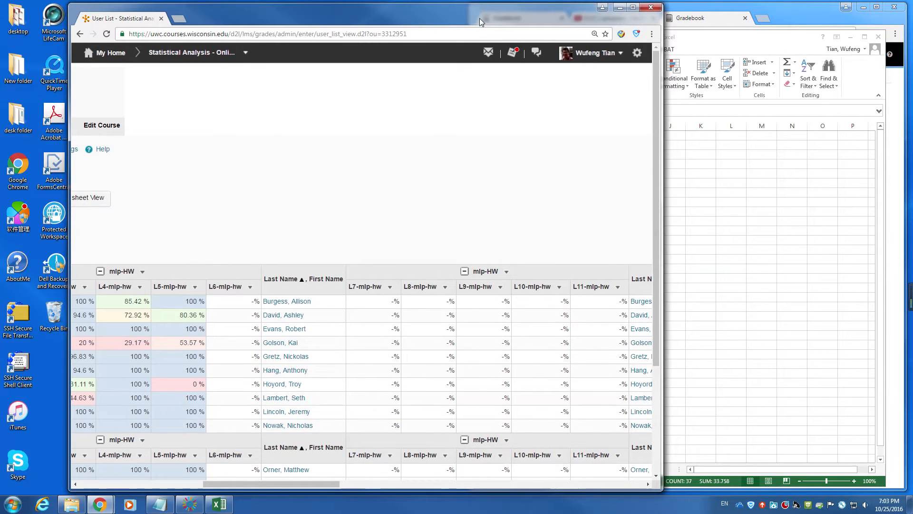
double_click(480, 18)
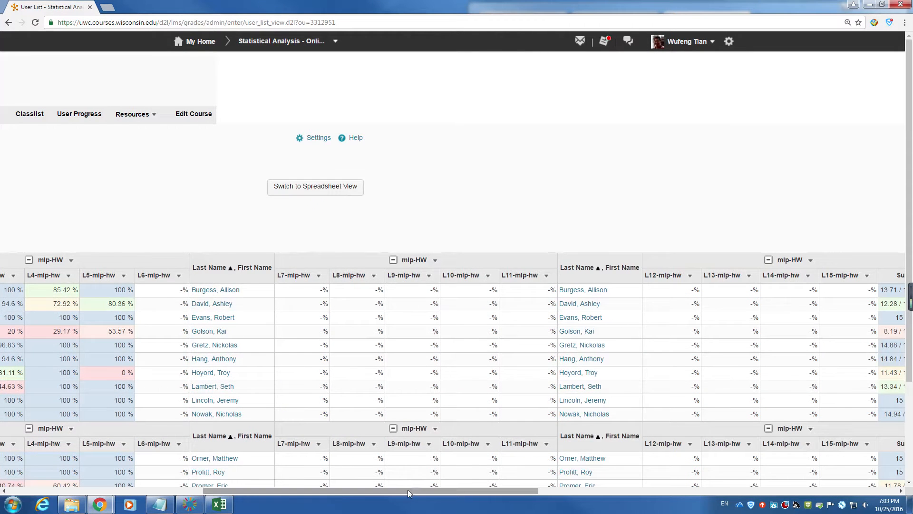
drag(407, 490, 211, 490)
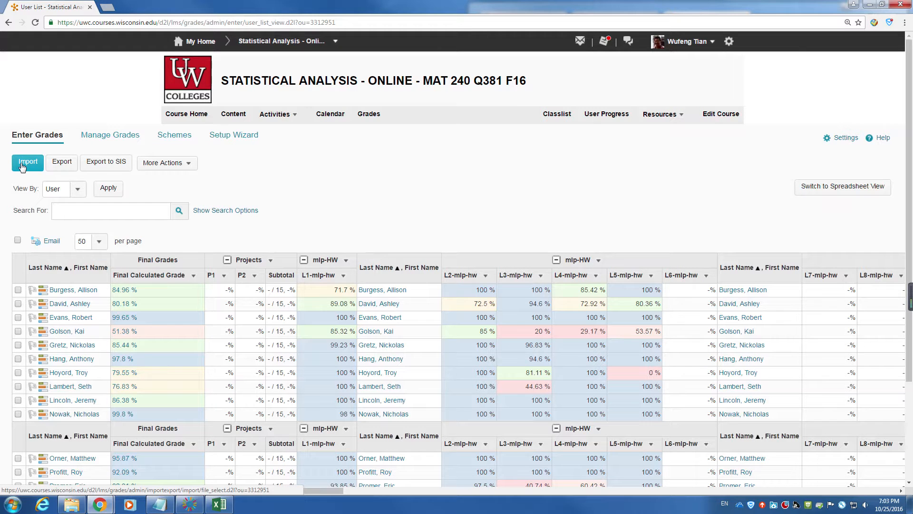
click(62, 162)
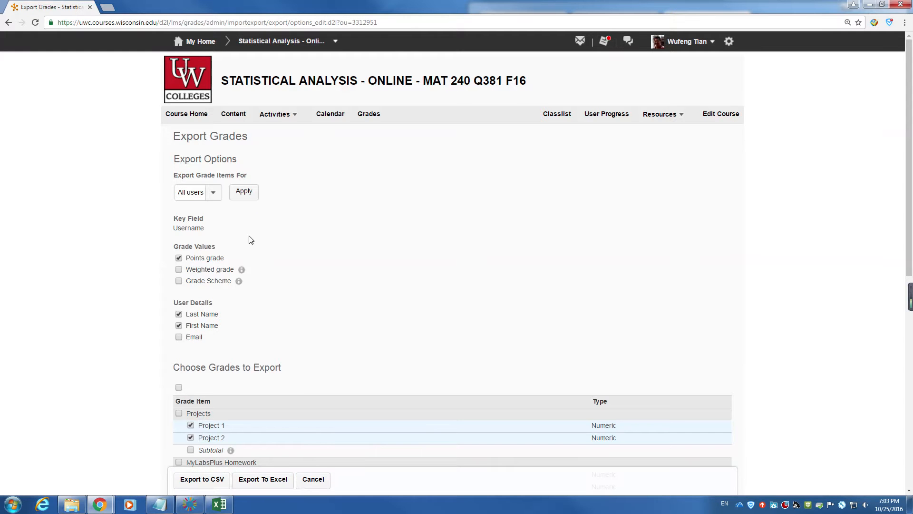
click(362, 114)
click(201, 136)
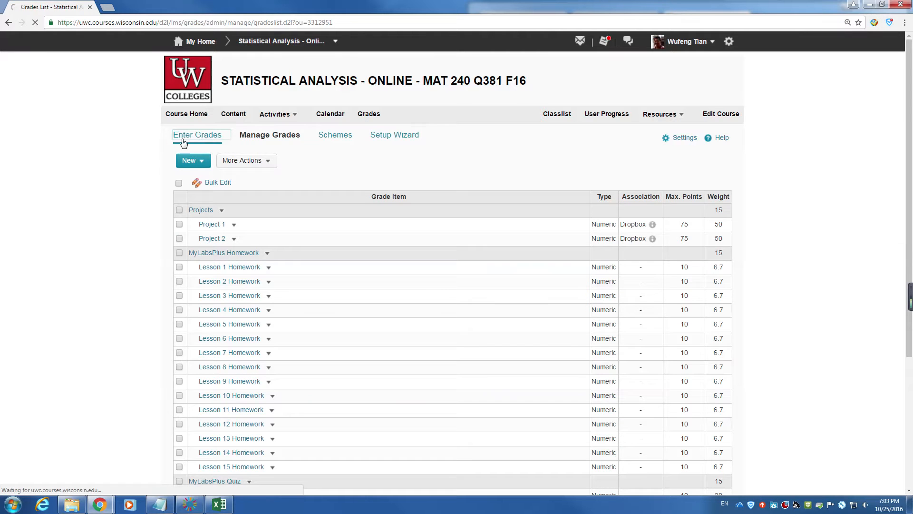
Export the course grades for all users to CSV with the preset options and open the downloaded file in Excel
click(64, 163)
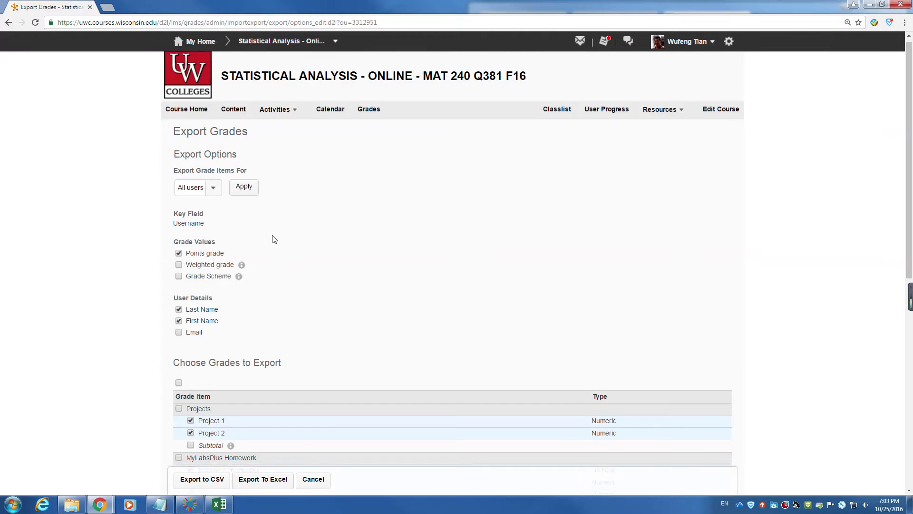
scroll(240, 403, down, 4)
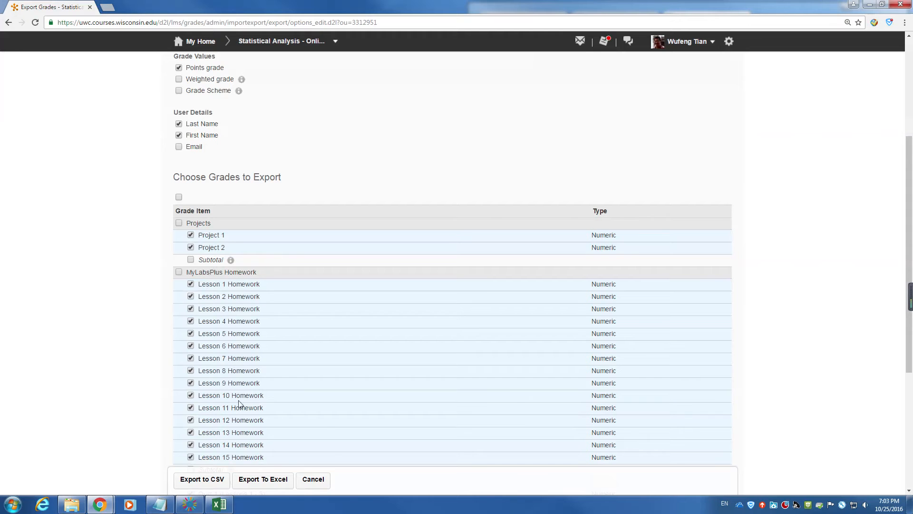
click(199, 480)
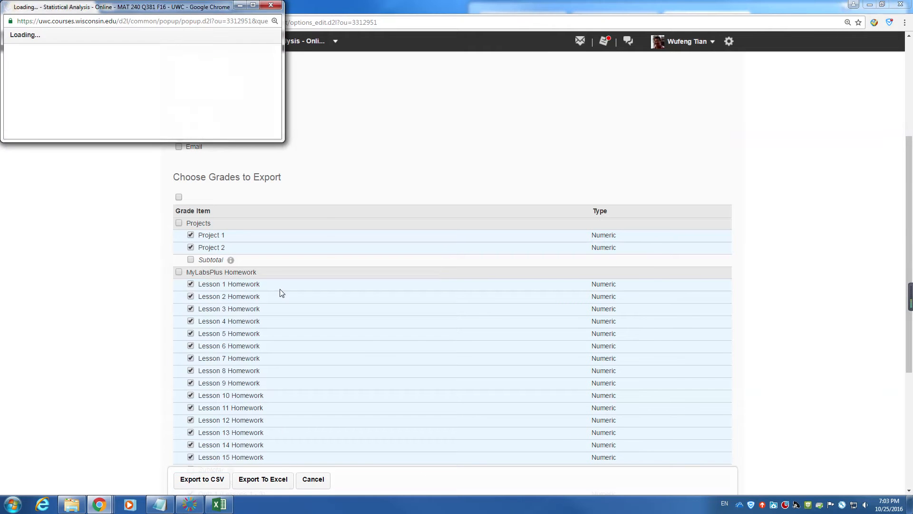
click(869, 6)
click(131, 70)
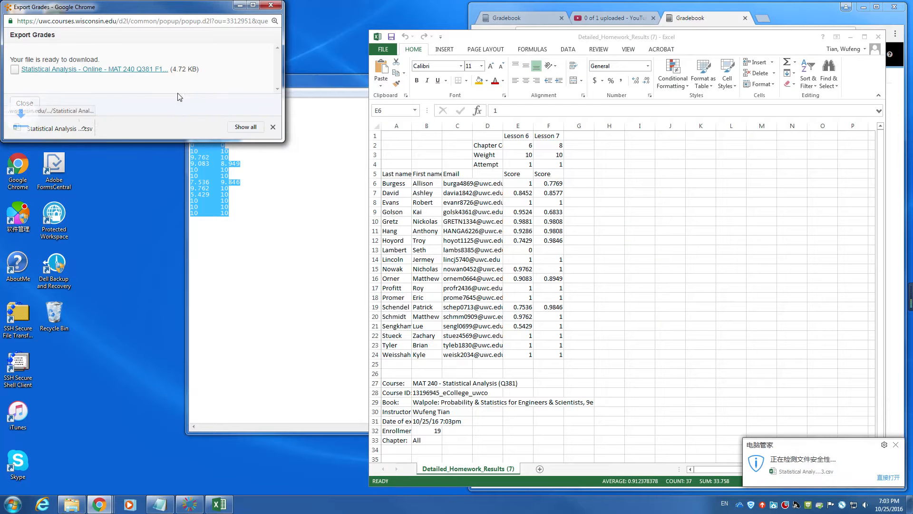
click(61, 129)
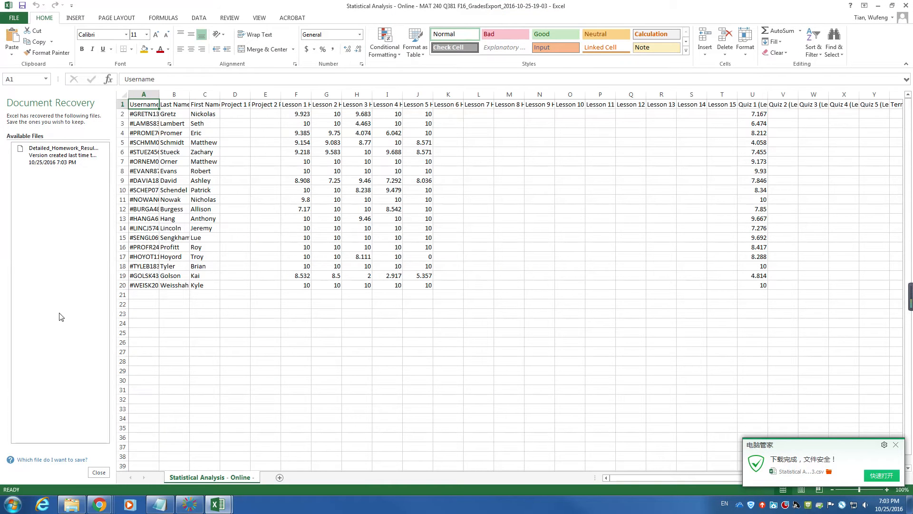
Dismiss the document recovery list and place the restored grades export workbook beside the homework results workbook
click(98, 471)
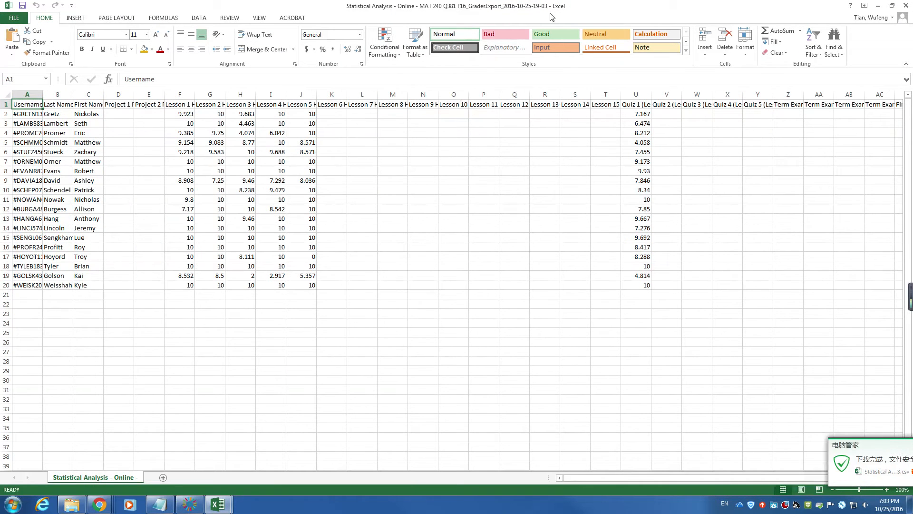
double_click(528, 6)
click(269, 7)
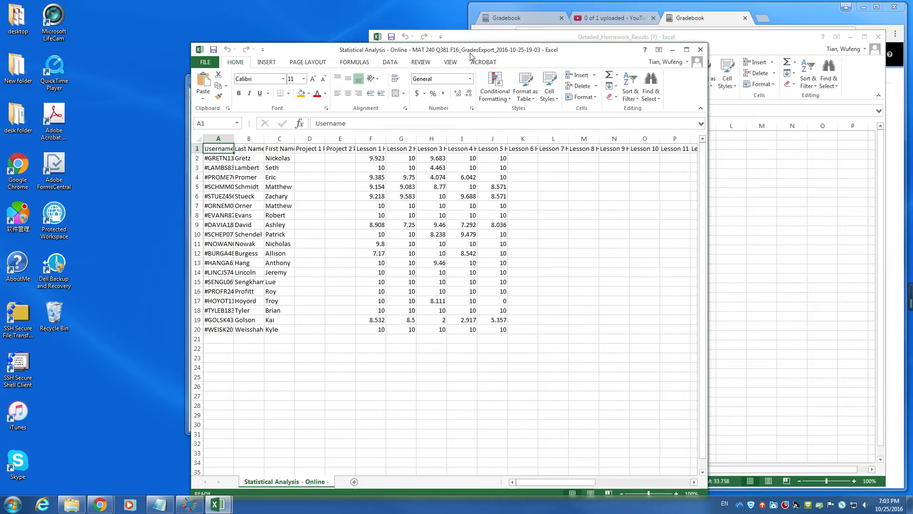
drag(468, 53, 296, 47)
Select the empty Lesson 6 and Lesson 7 homework cells, K2:L20, in the grades export and return to the homework results workbook
click(374, 170)
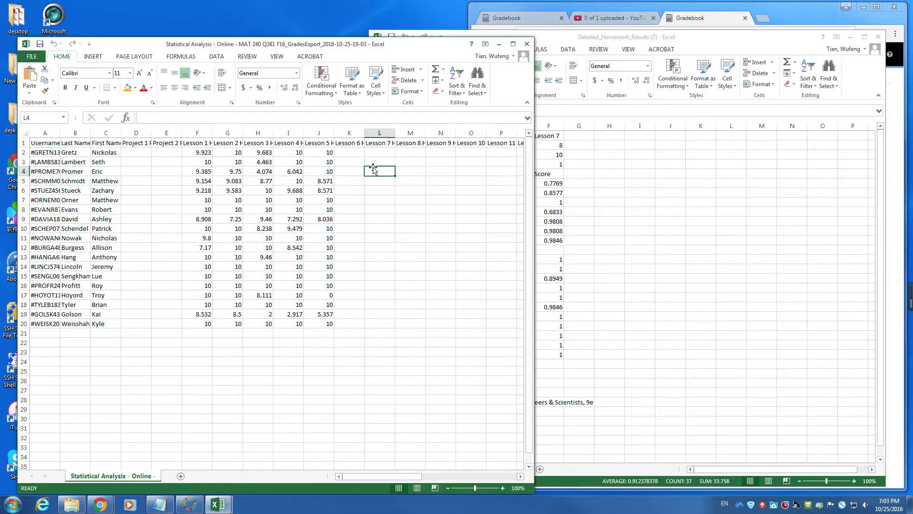
mouse_move(355, 154)
mouse_down()
mouse_move(398, 194)
mouse_move(363, 290)
mouse_move(370, 323)
mouse_up()
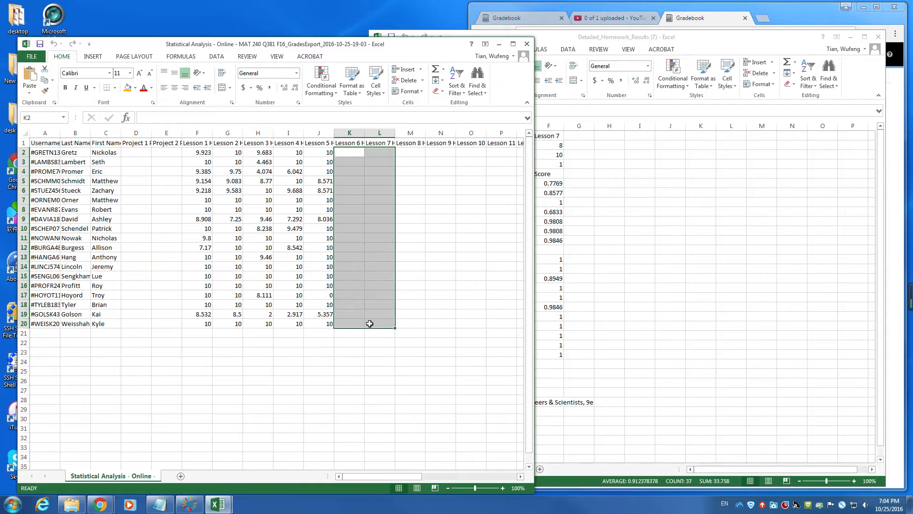
key(alt+Tab)
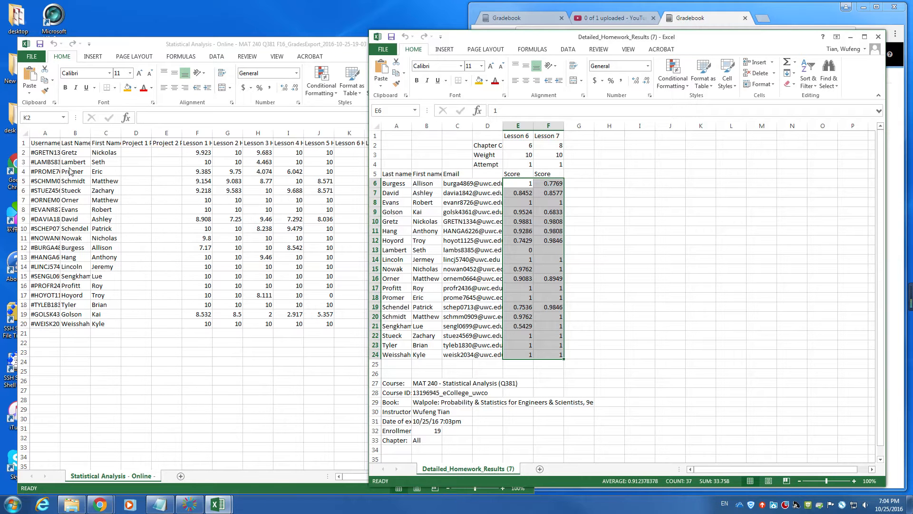
Compare the order of student names in B2:C20 of the grades export with the name columns of the homework results
key(alt+Tab)
drag(70, 153, 105, 326)
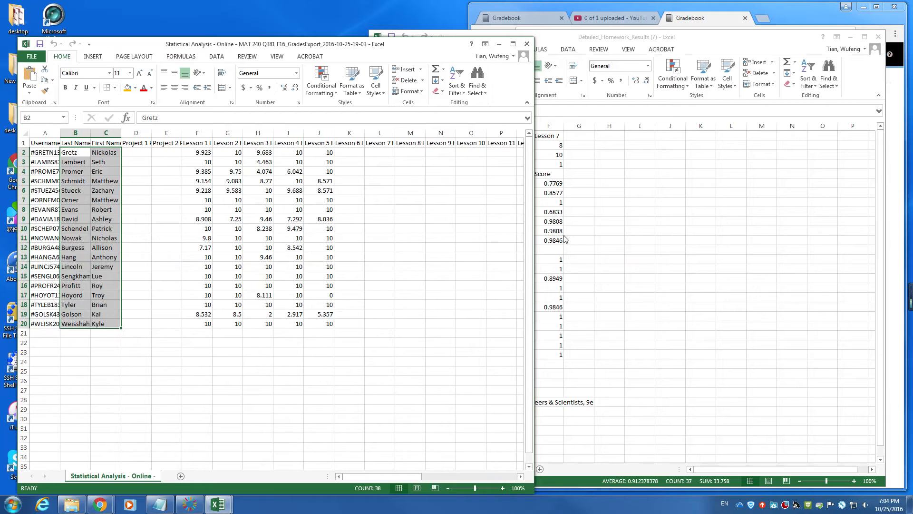
key(alt+Tab)
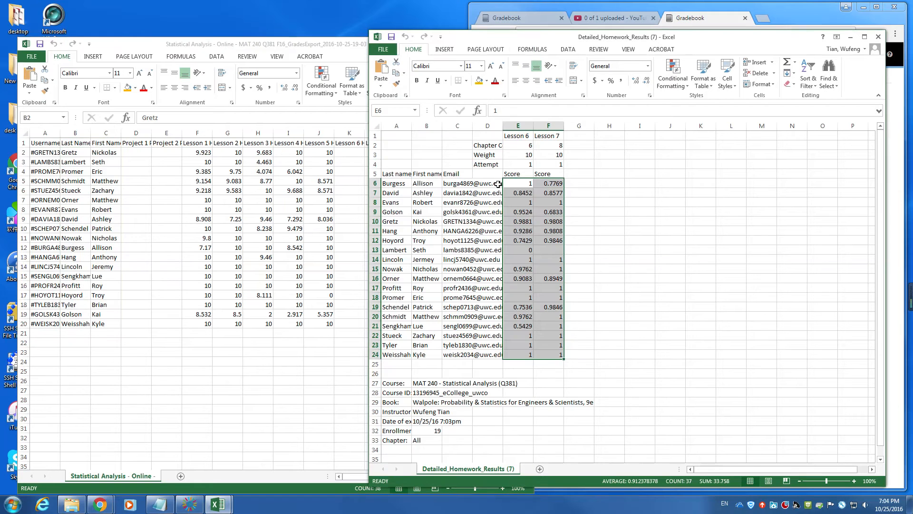
click(426, 185)
click(396, 174)
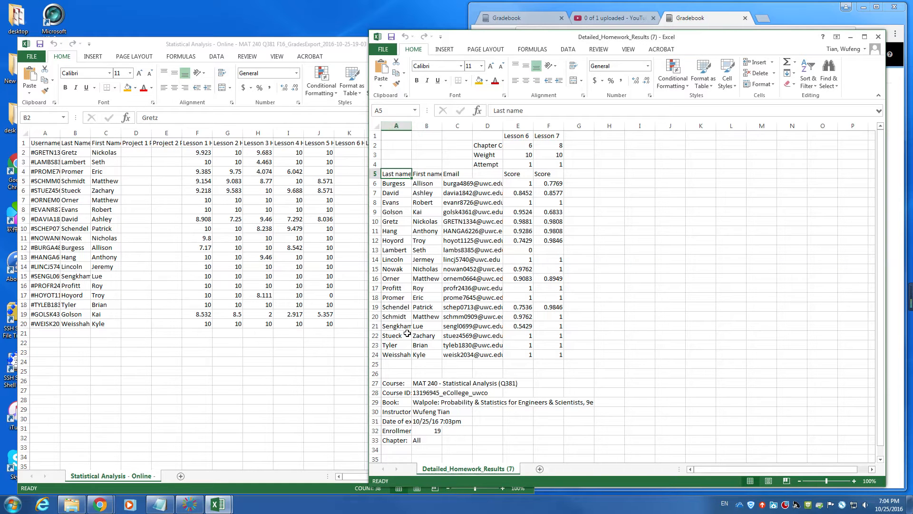
Sort the grades export by the Last Name column from A to Z, expanding the selection to include the adjacent columns
click(158, 191)
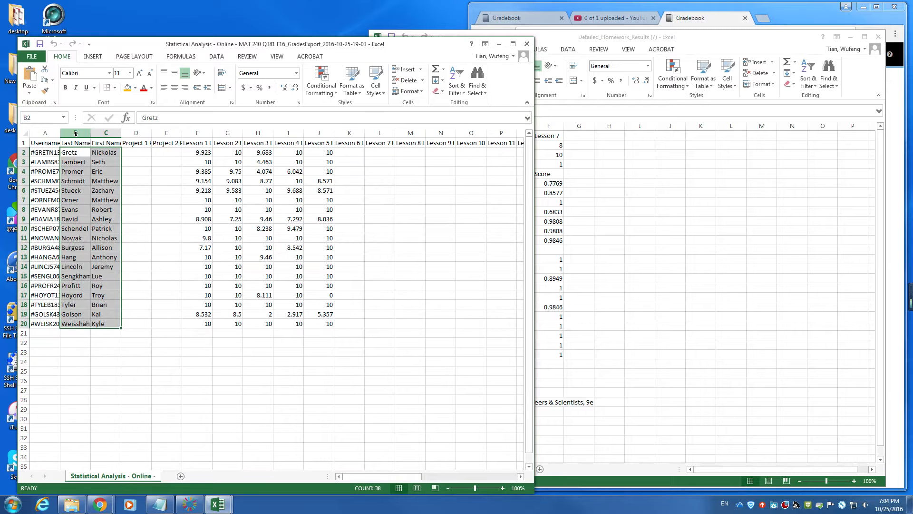
click(75, 133)
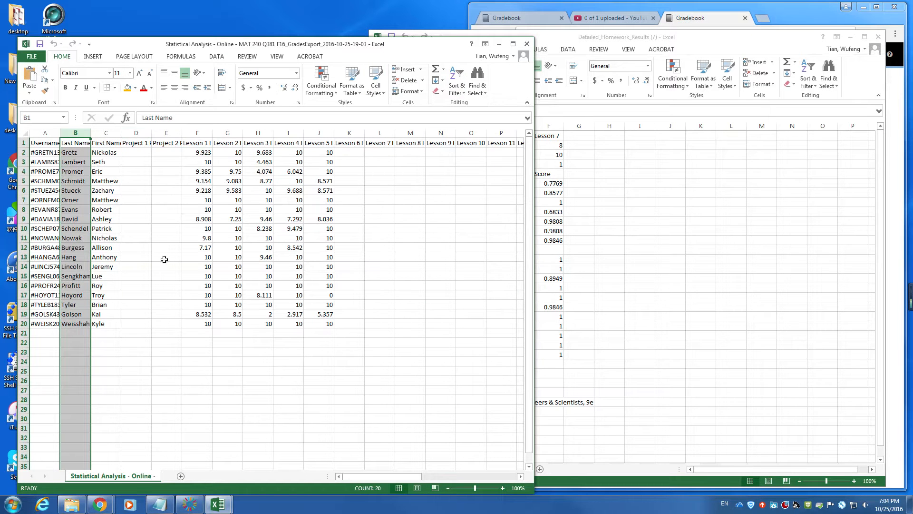
click(455, 88)
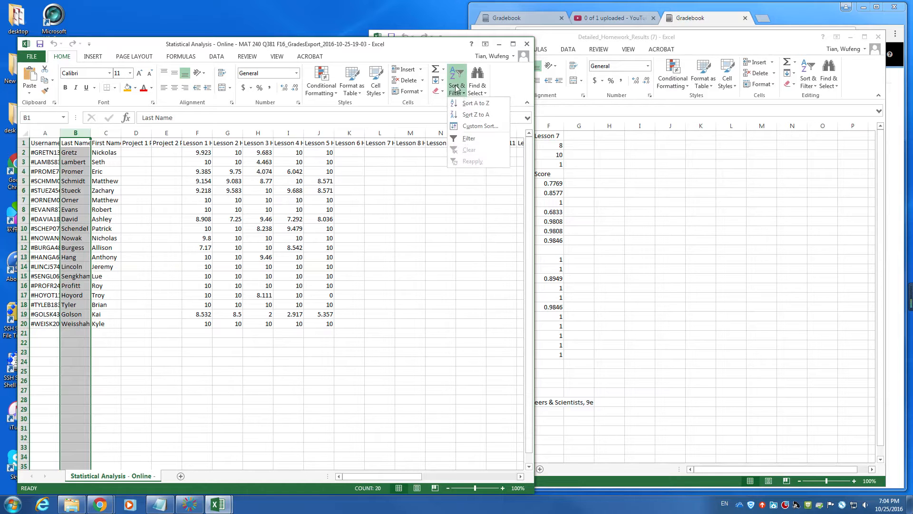
click(469, 104)
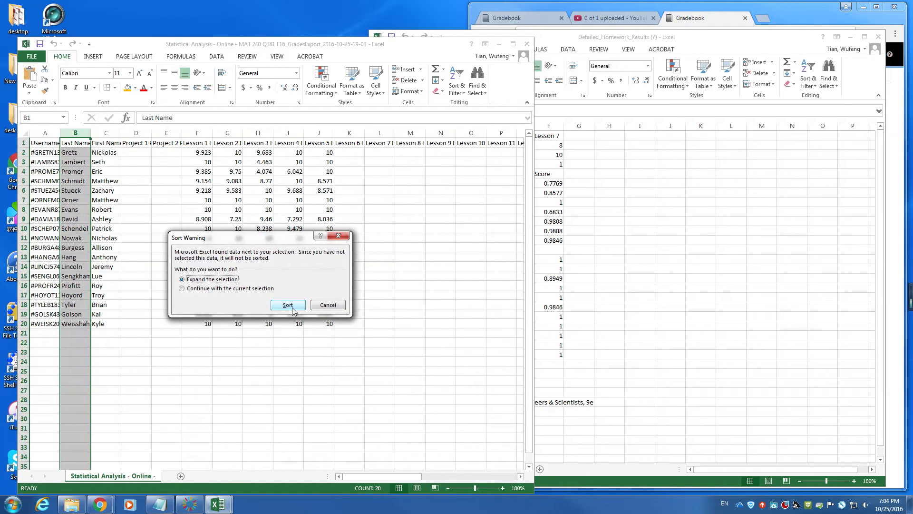
click(288, 305)
click(354, 196)
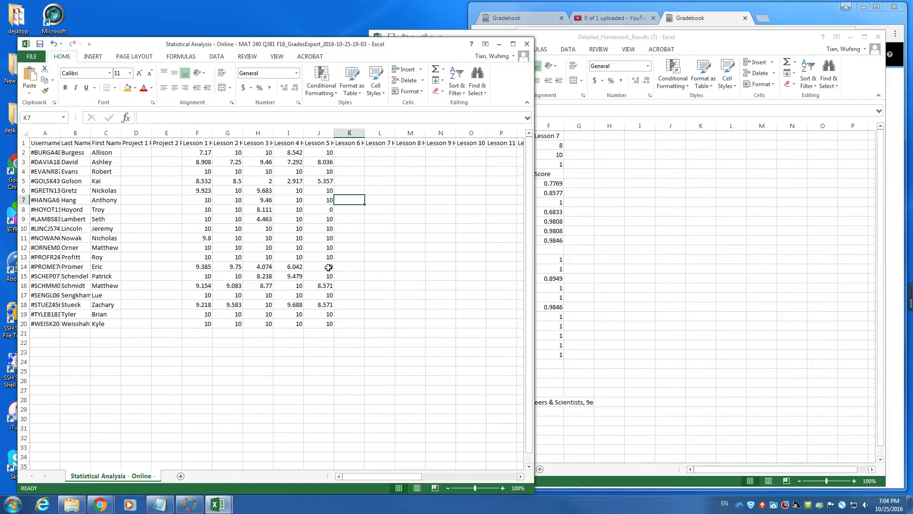
Compare the student order and score scale of the homework results with those of the sorted grades export
click(615, 251)
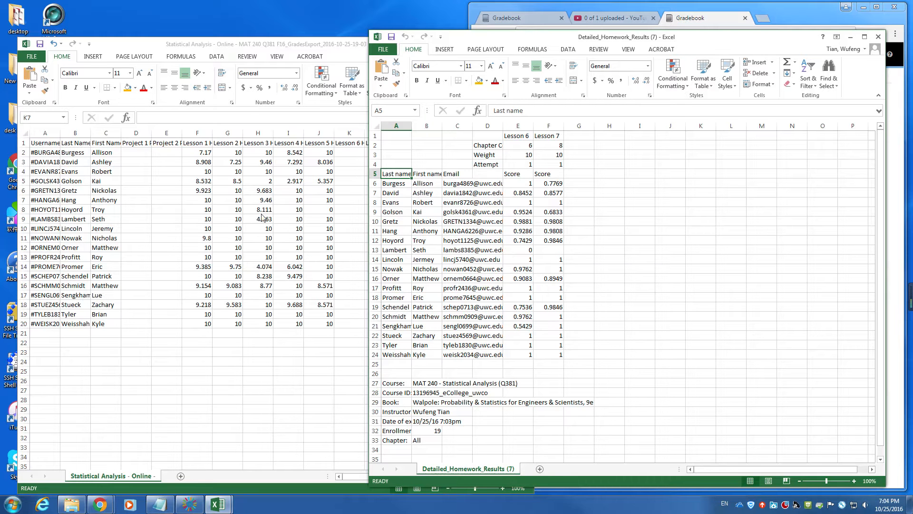
click(572, 183)
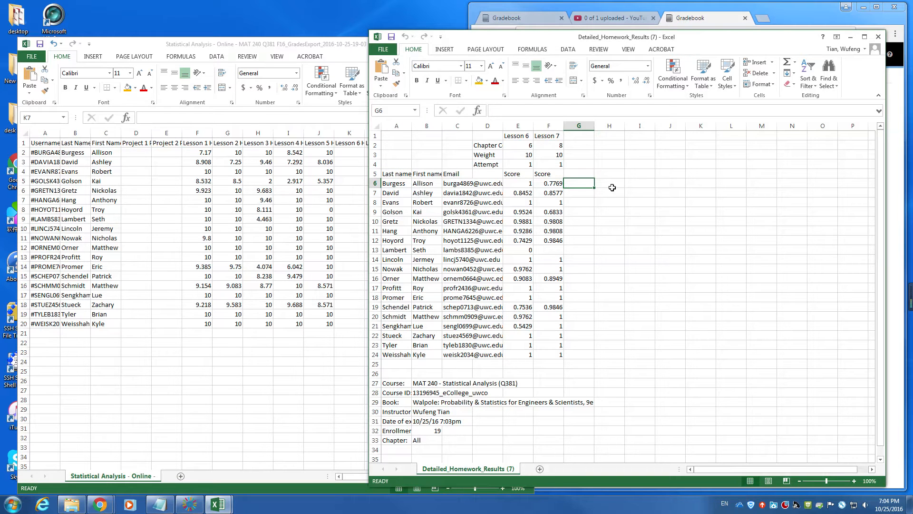
drag(701, 47, 681, 34)
click(577, 188)
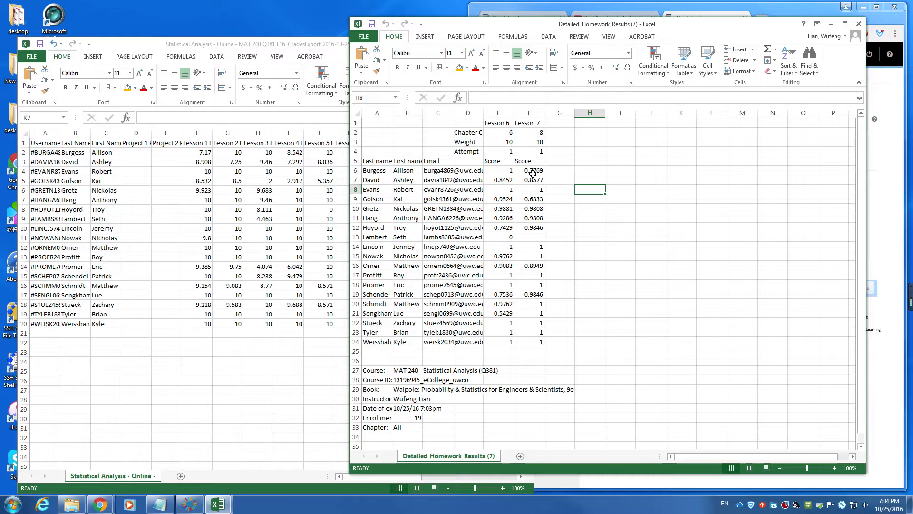
click(500, 168)
click(307, 167)
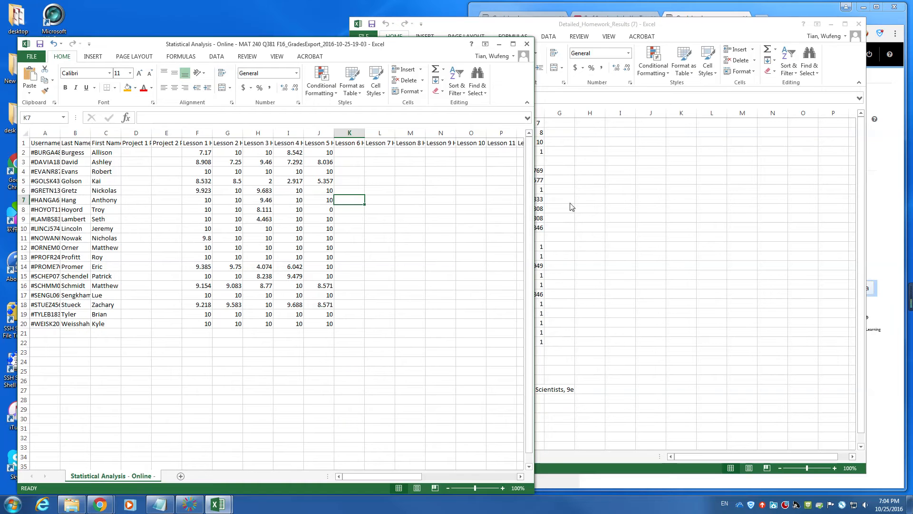
Enter =E6*10 in G6 of the homework results and fill the formula down to G24
click(558, 172)
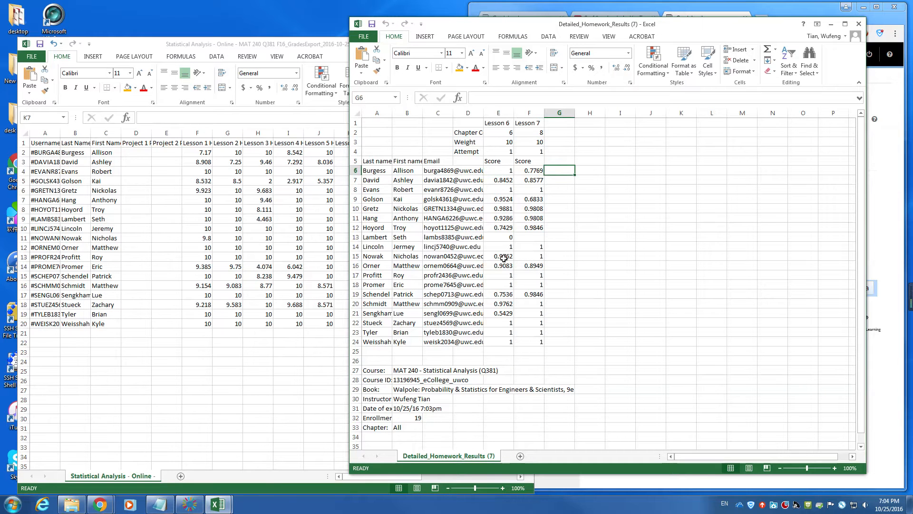
text(=)
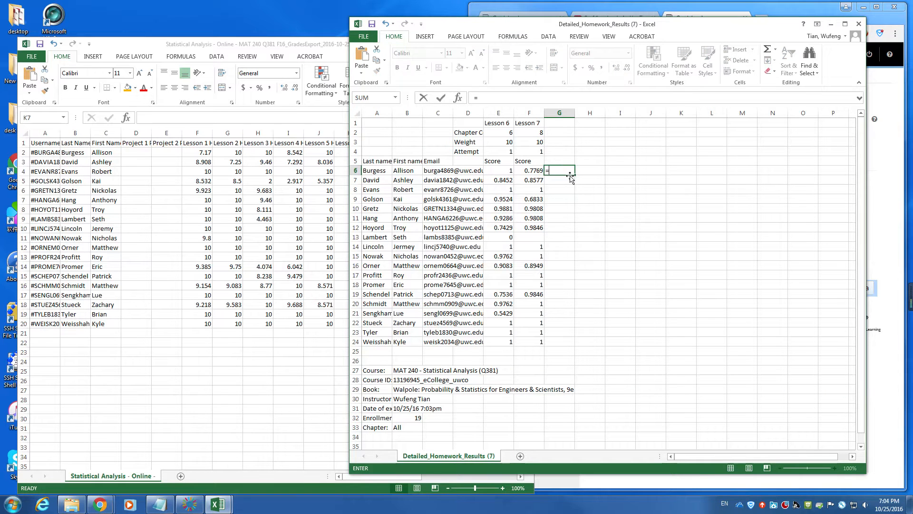
click(504, 171)
text(*)
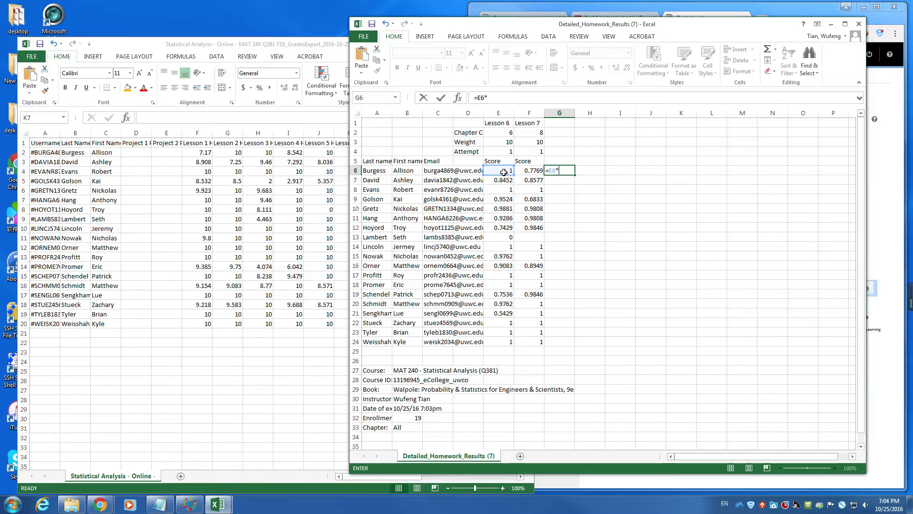
text(10)
key(ctrl+Return)
drag(573, 176, 574, 347)
Extend the G6 formula across to H6 for Lesson 7 and fill it down to H24
click(591, 169)
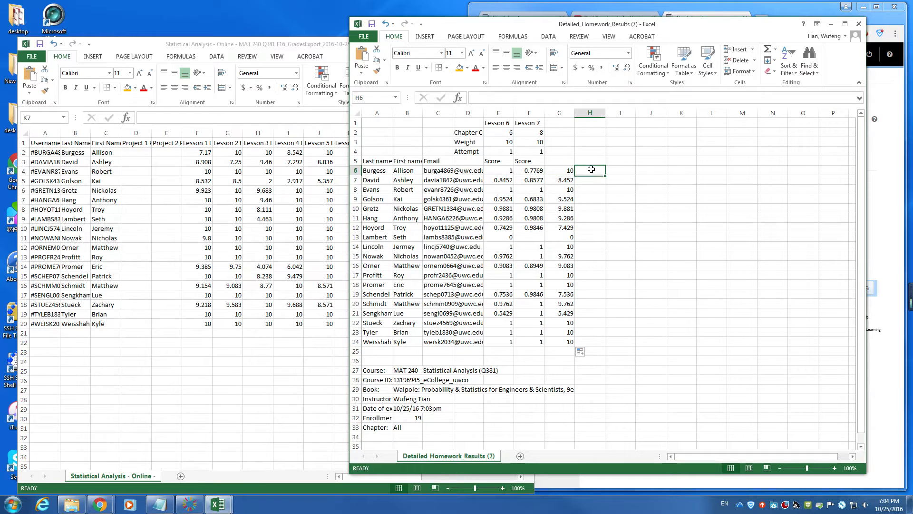
click(564, 169)
drag(574, 175, 600, 174)
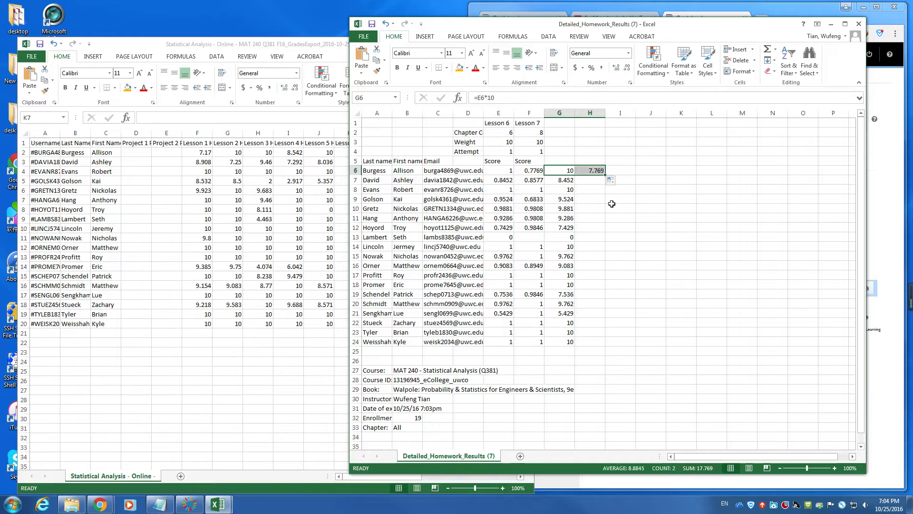
click(597, 171)
drag(602, 215, 602, 345)
click(650, 275)
Copy the scaled scores in G6:H24, replace the text of the open Notepad file with them, and copy the whole text
drag(564, 171, 595, 341)
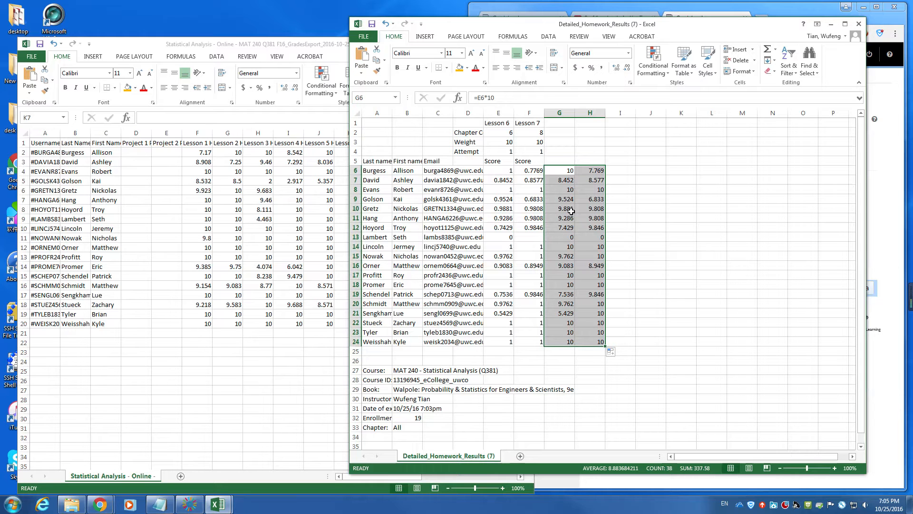
key(ctrl+c)
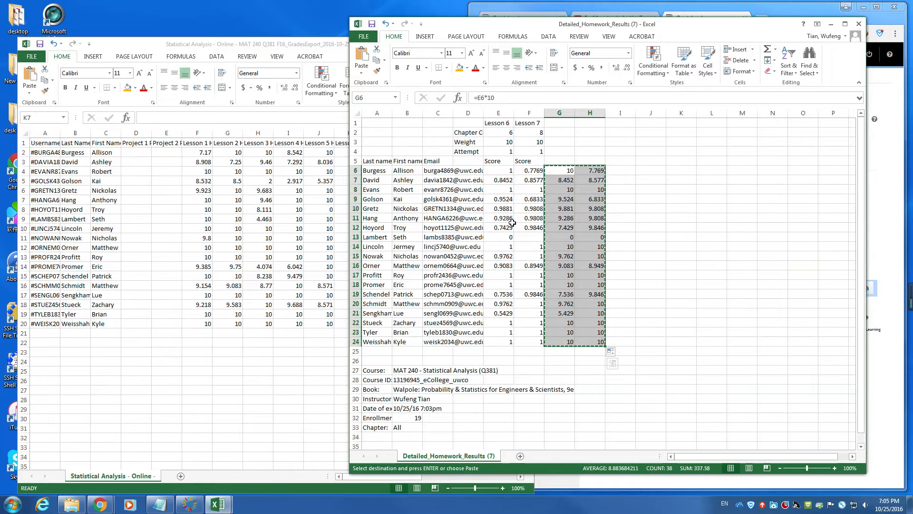
click(164, 506)
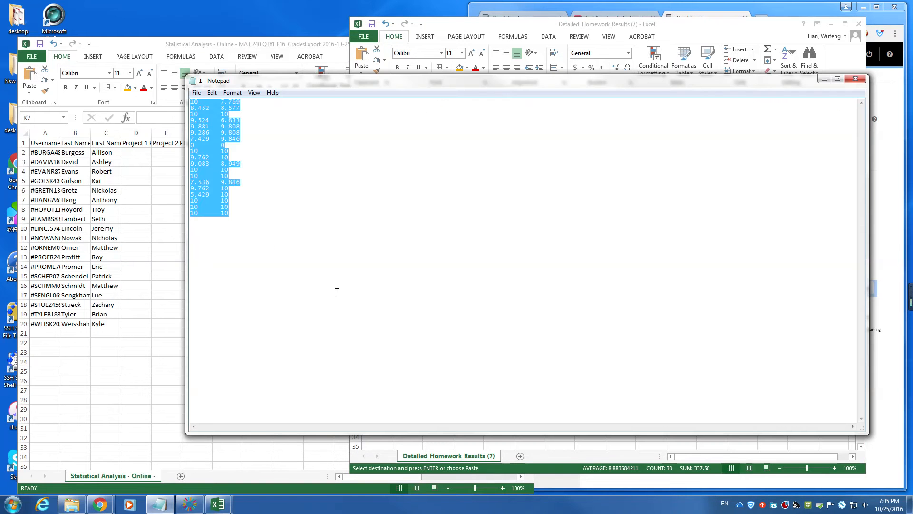
key(Delete)
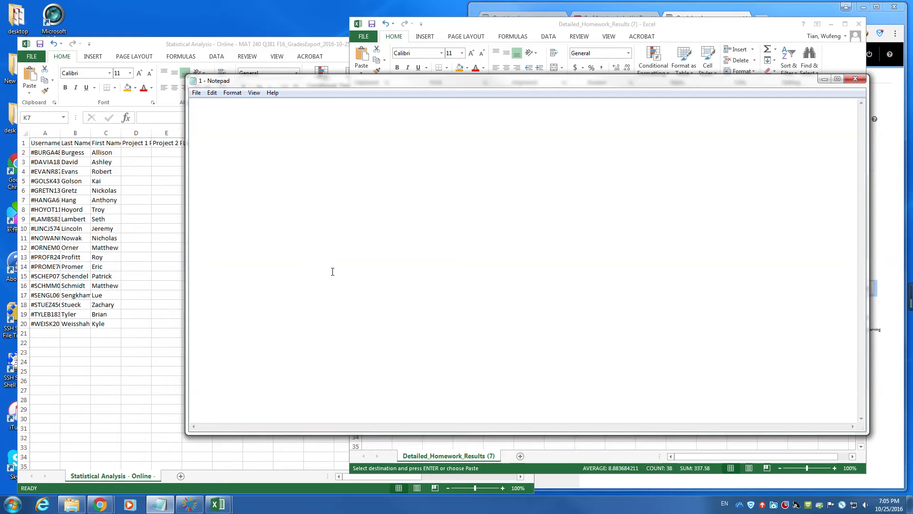
key(ctrl+v)
key(ctrl+a)
key(ctrl+c)
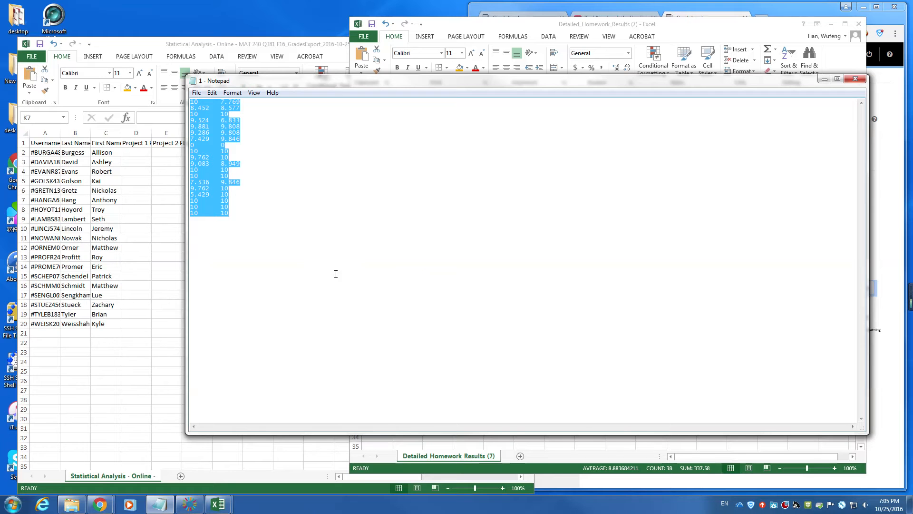
Paste the plain scores into the grades export starting at K2, minimize Notepad, and check them against the homework results
click(114, 346)
click(361, 153)
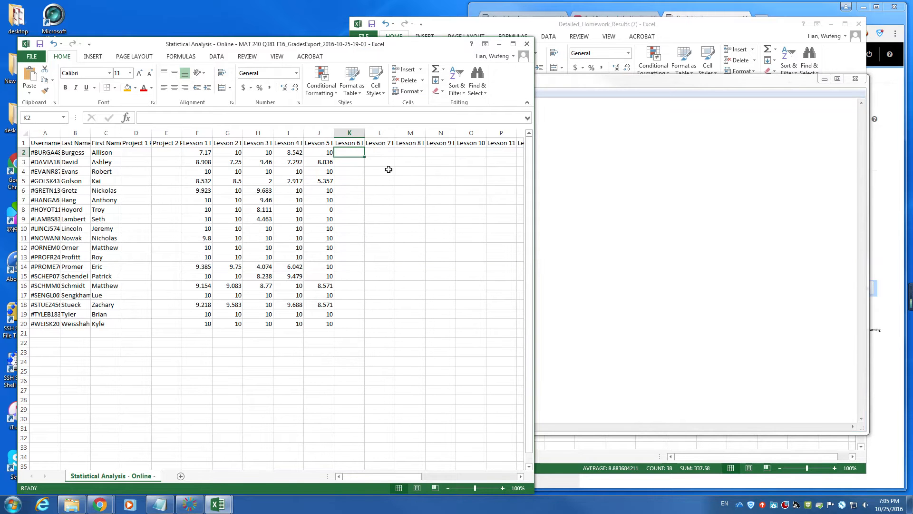
key(ctrl+v)
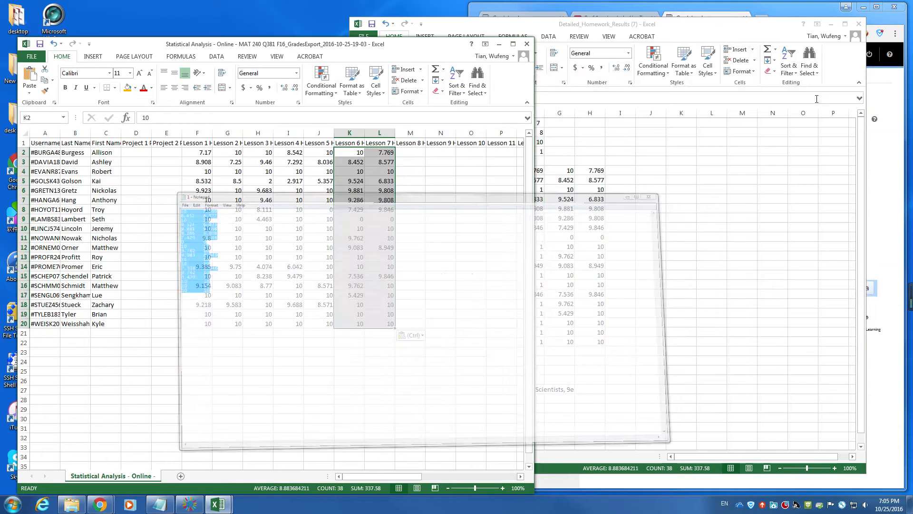
click(823, 79)
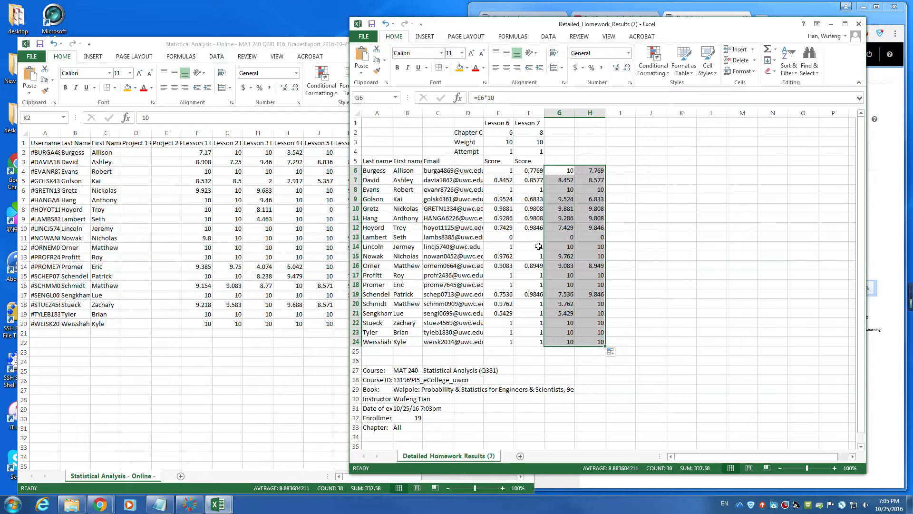
click(305, 216)
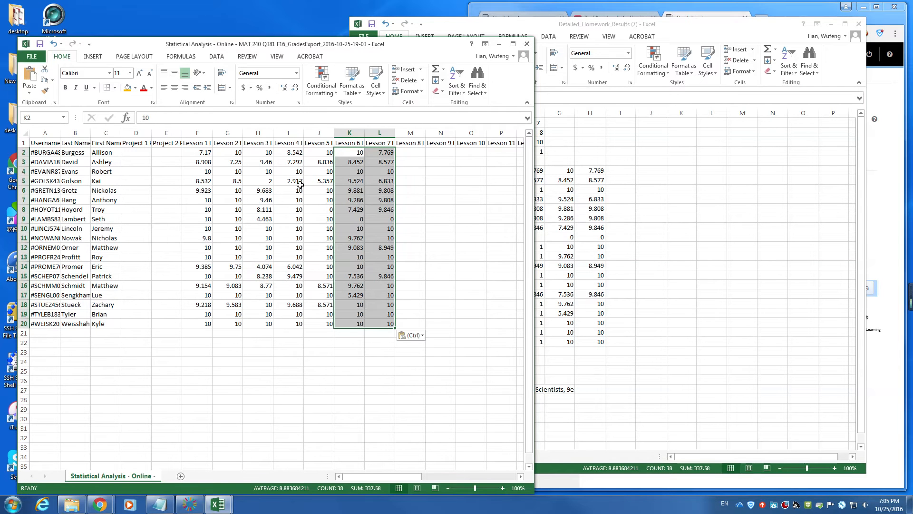
Save the grades export and save a copy to the Desktop under the same name, keeping the CSV (Comma delimited) format both times
click(40, 45)
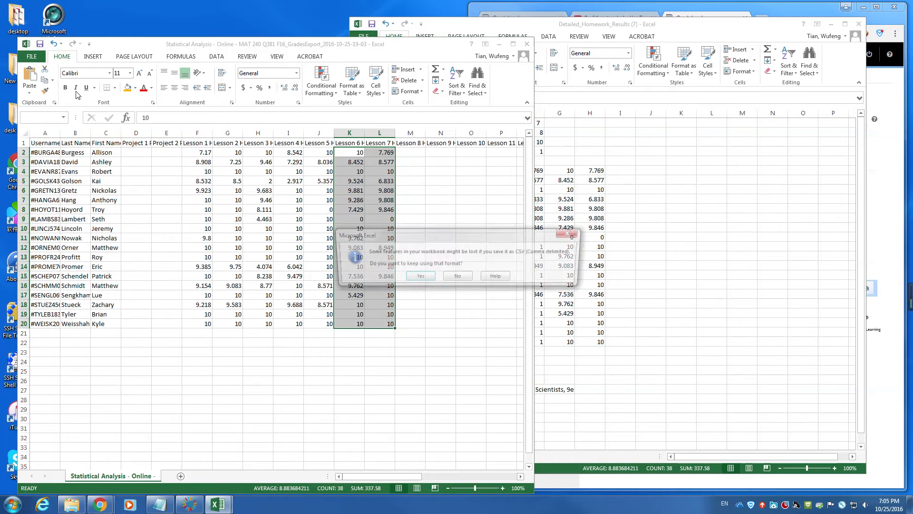
click(417, 277)
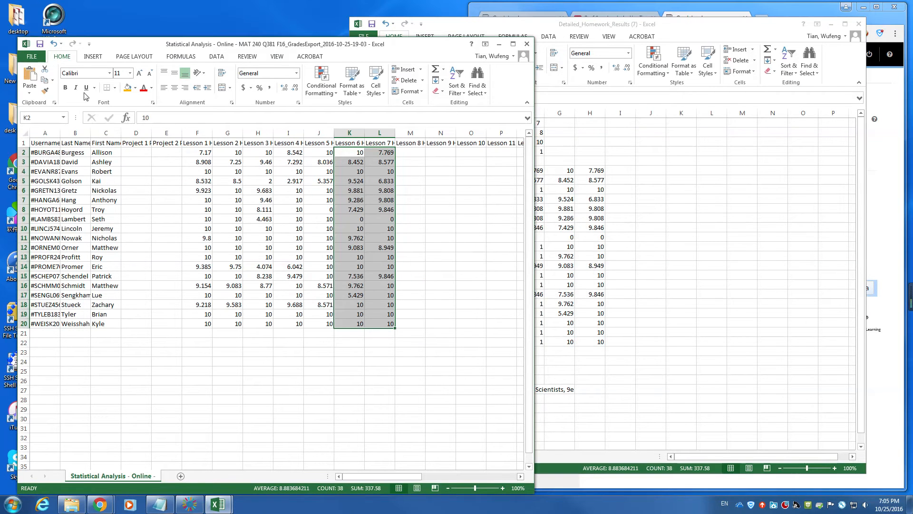
mouse_move(114, 48)
mouse_down()
mouse_move(305, 52)
mouse_move(121, 40)
mouse_up()
click(40, 49)
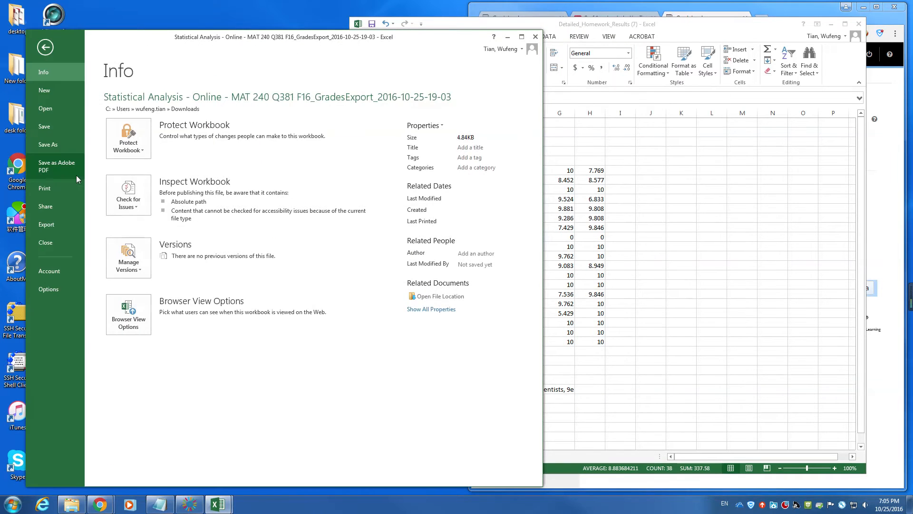
click(50, 144)
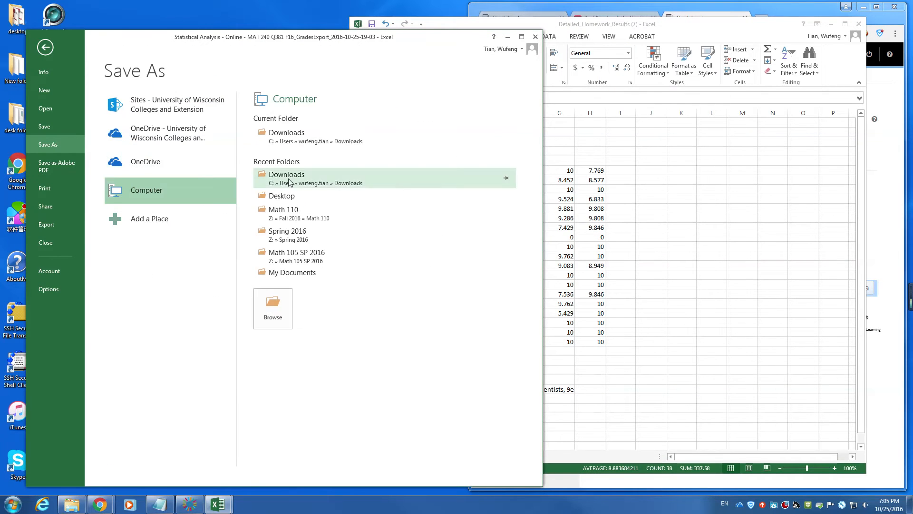
click(304, 198)
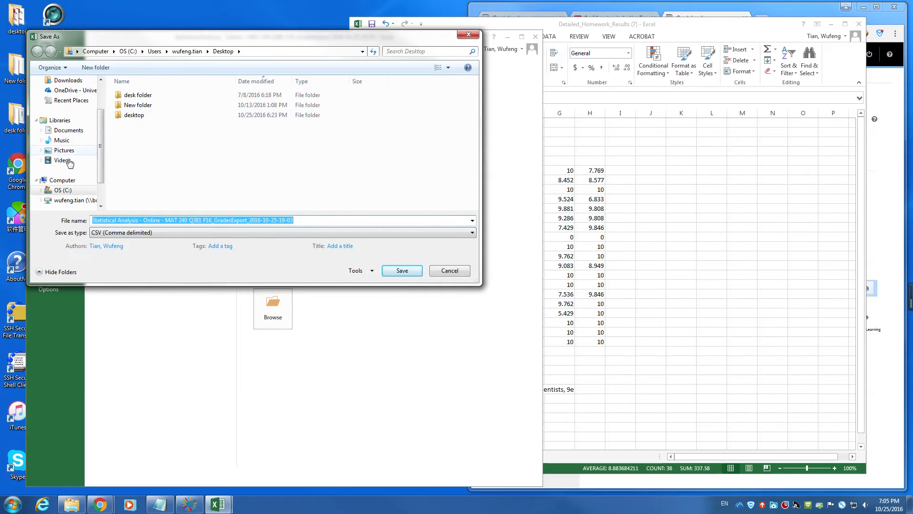
click(399, 270)
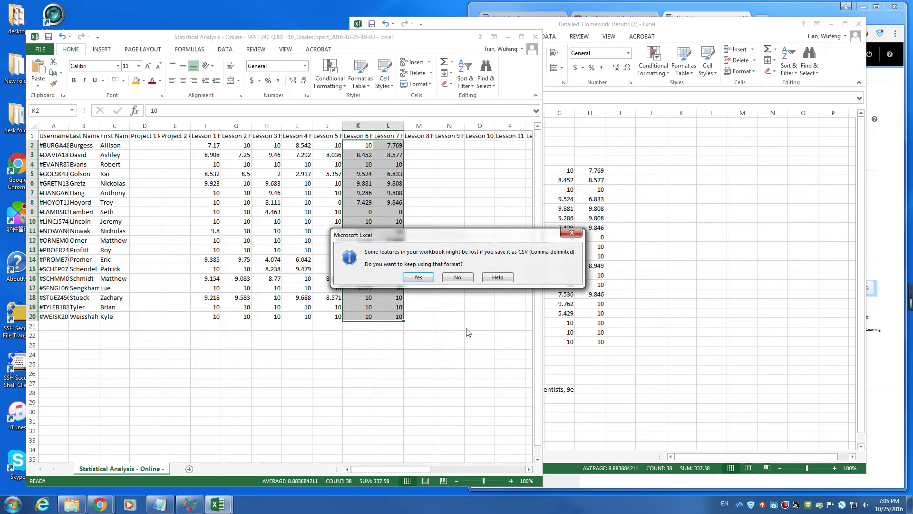
click(418, 277)
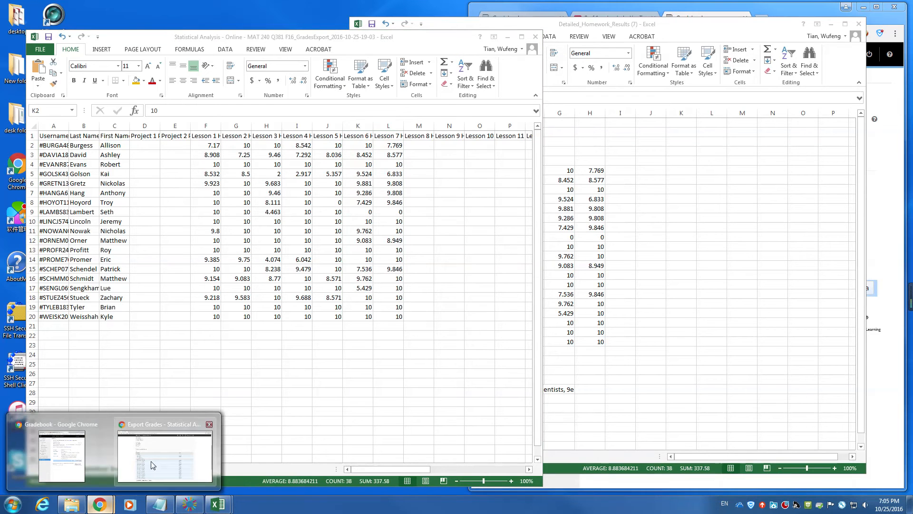
Switch to the D2L course in Chrome and open the grade import page from the course's Enter Grades view
click(161, 437)
scroll(314, 171, up, 4)
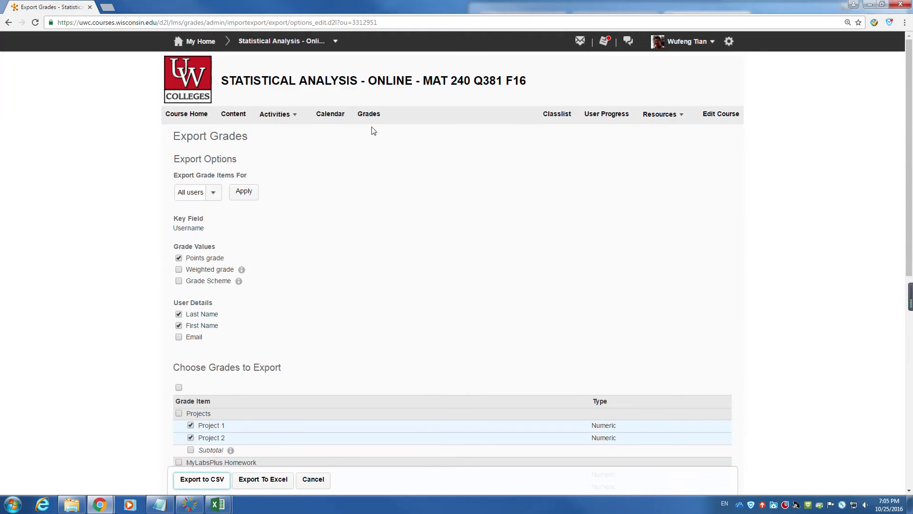
click(362, 116)
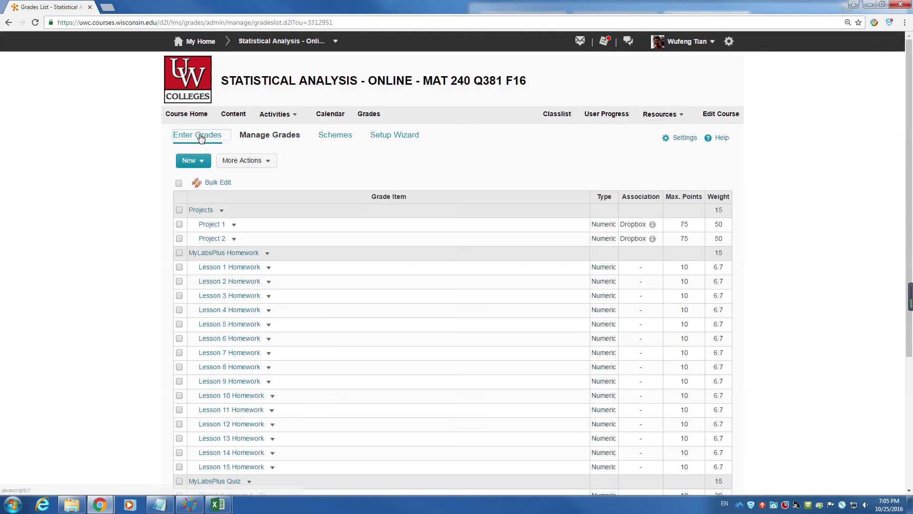
click(201, 137)
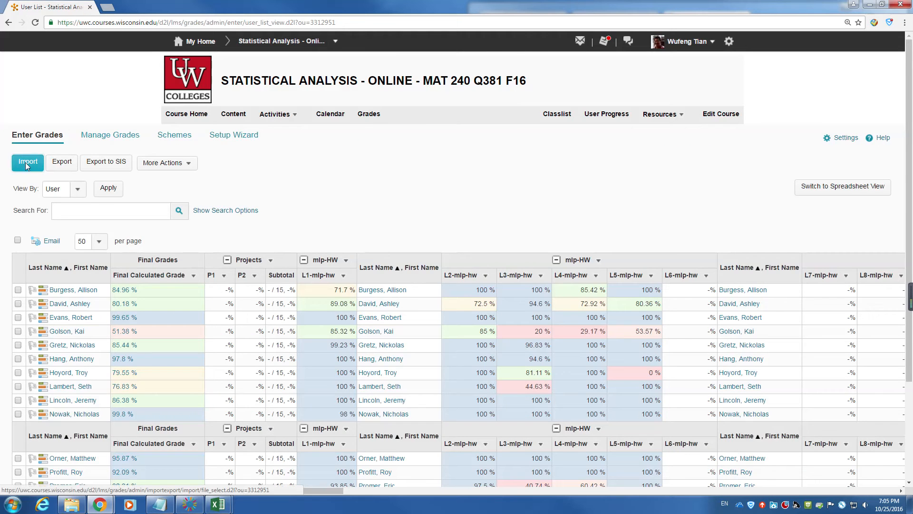
click(27, 163)
click(205, 263)
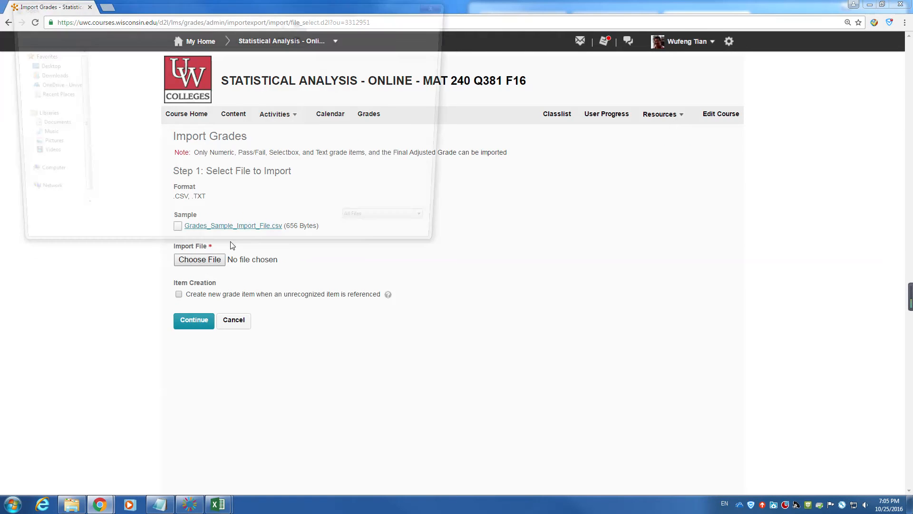
click(148, 80)
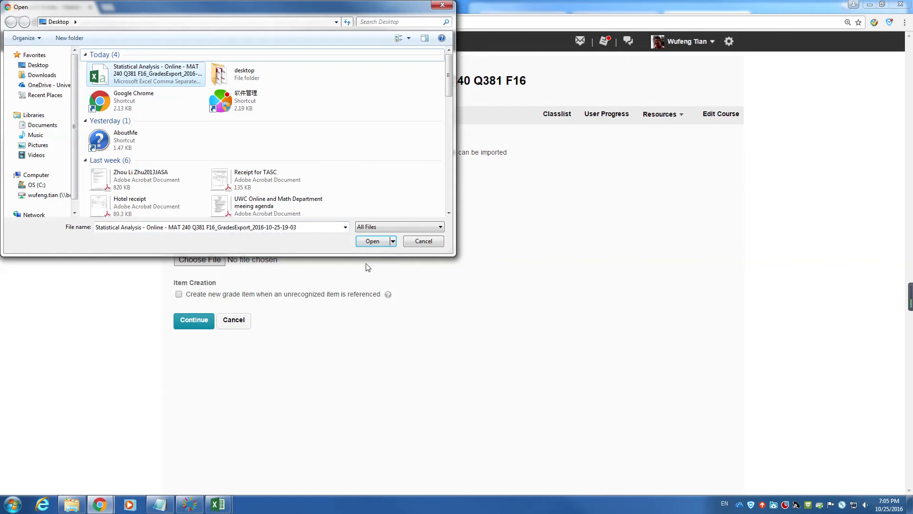
click(371, 241)
click(193, 321)
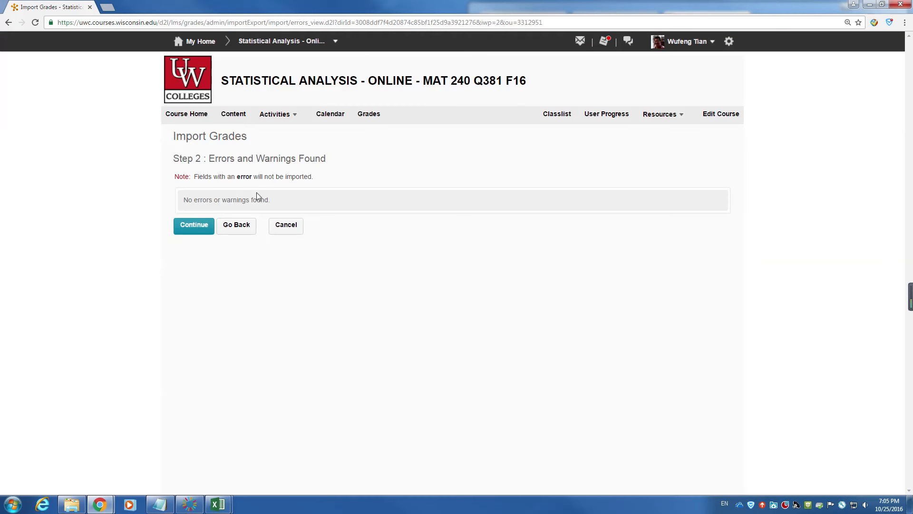
click(192, 228)
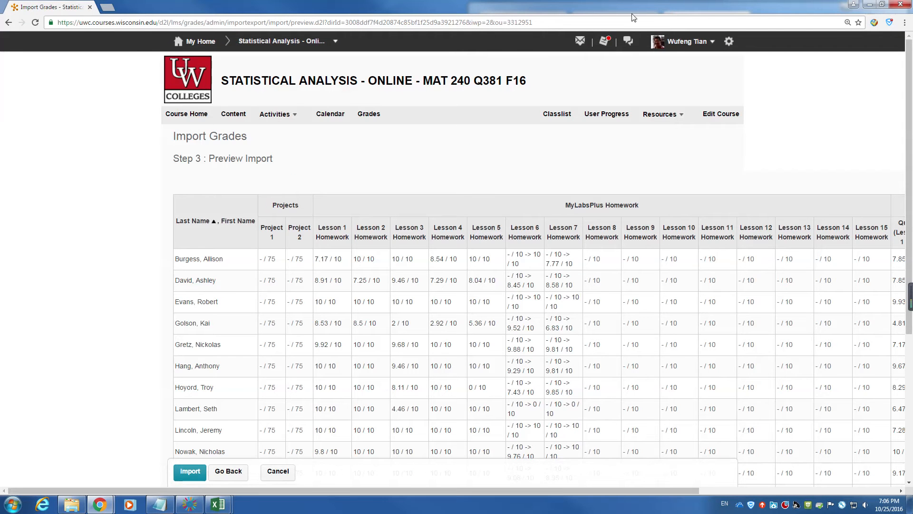
Place the import preview beside the Detailed_Homework_Results (7) workbook and compare the Lesson 6 and Lesson 7 homework scores
drag(523, 7, 335, 20)
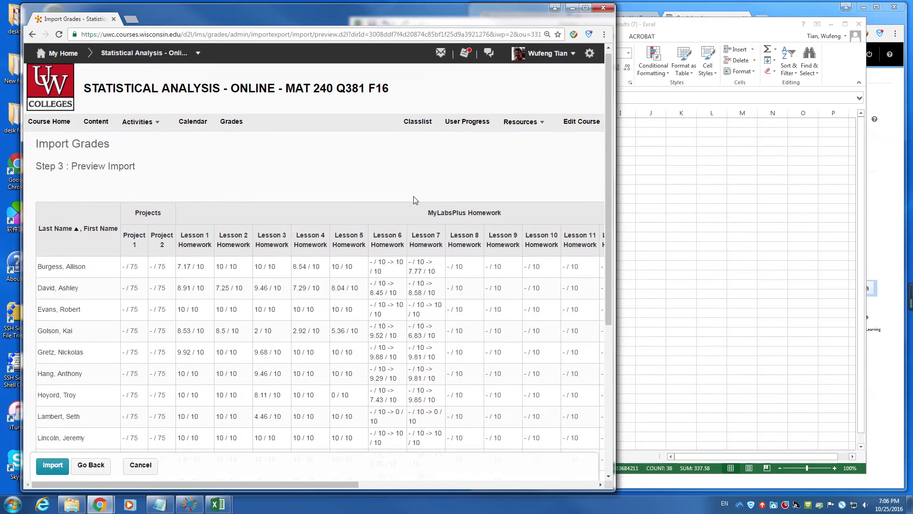
scroll(423, 167, down, 3)
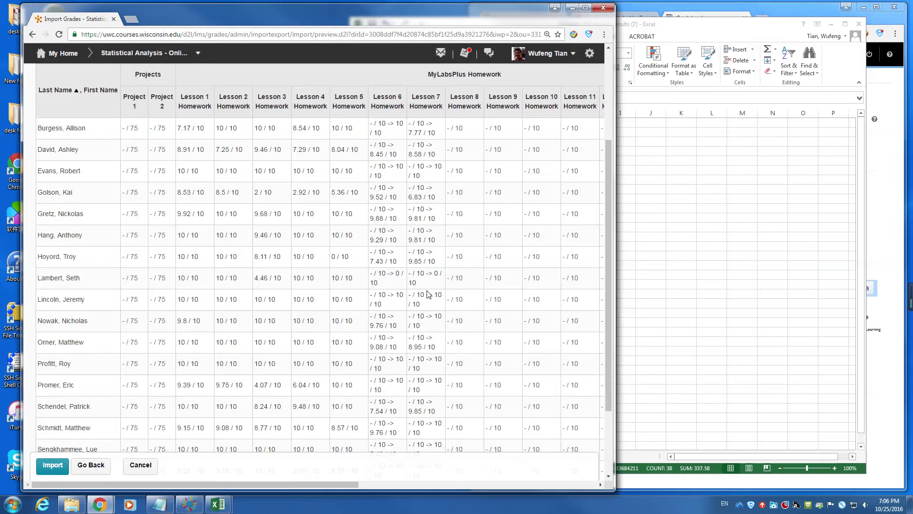
click(675, 184)
drag(670, 28, 692, 31)
click(340, 20)
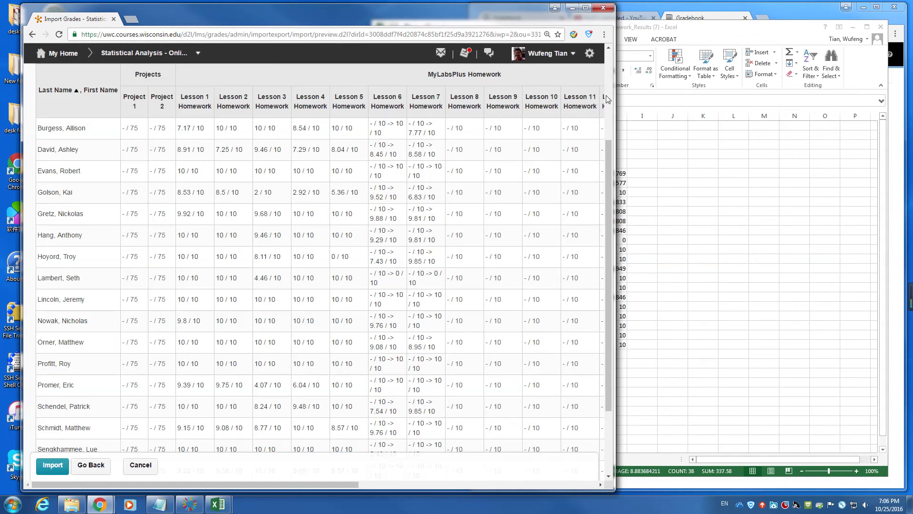
drag(613, 105, 485, 106)
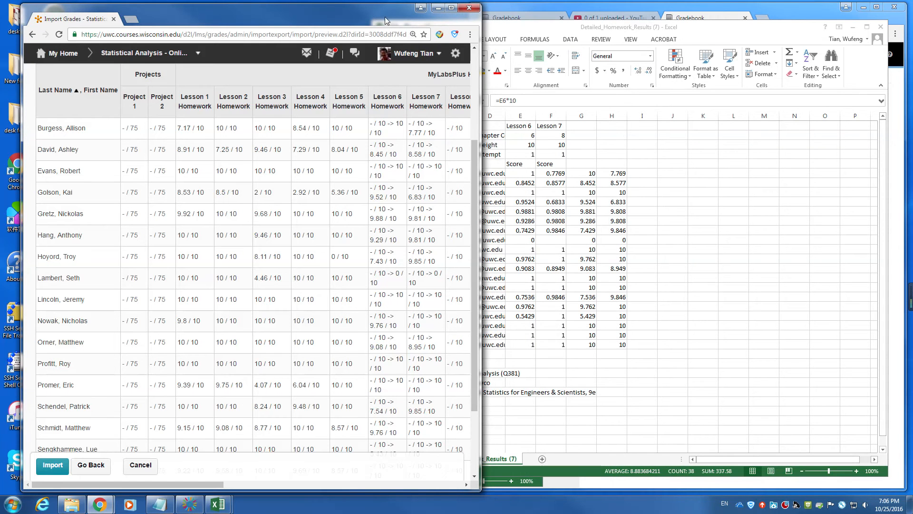
drag(383, 17, 358, 18)
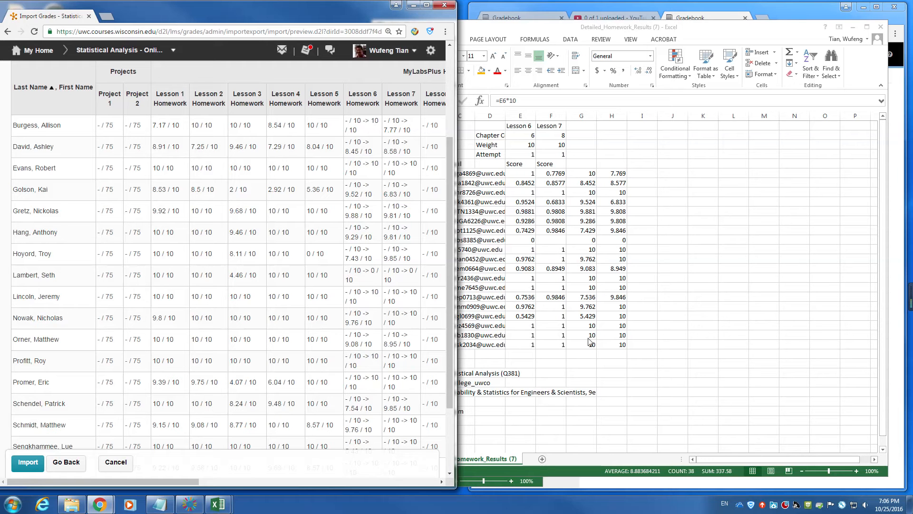
click(539, 193)
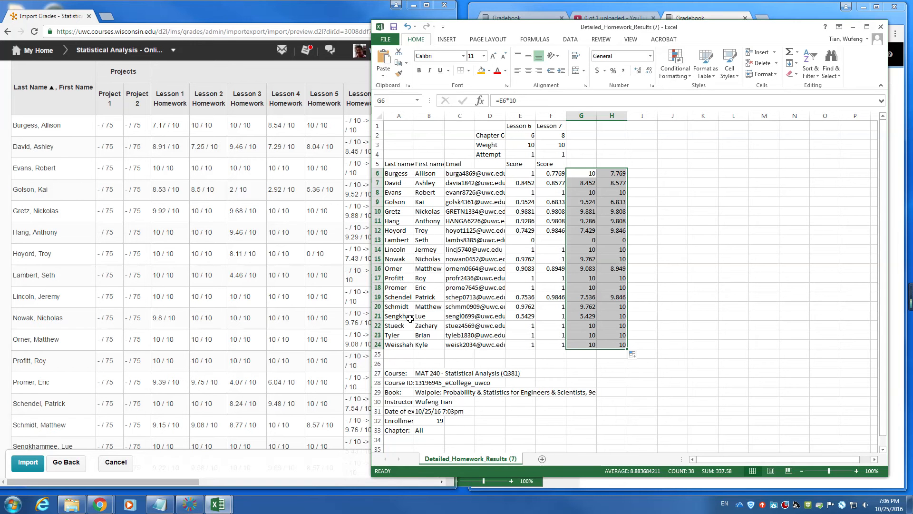
click(291, 267)
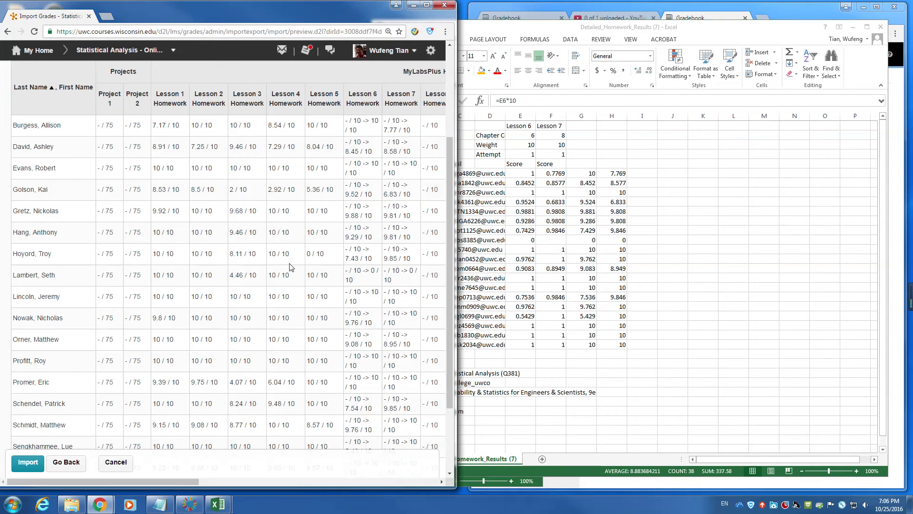
Import the previewed grades, maximize the browser window, and review the Lesson 6 and Lesson 7 grades in the Enter Grades list
click(28, 462)
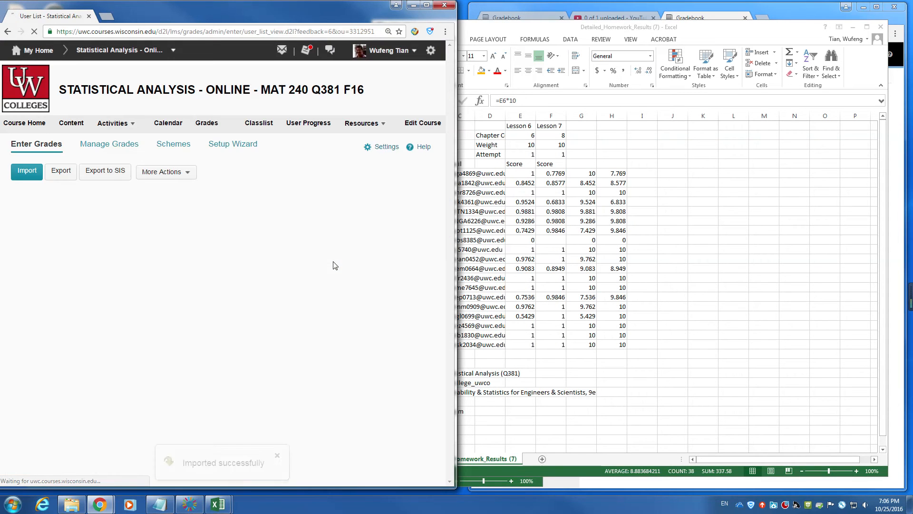
double_click(428, 7)
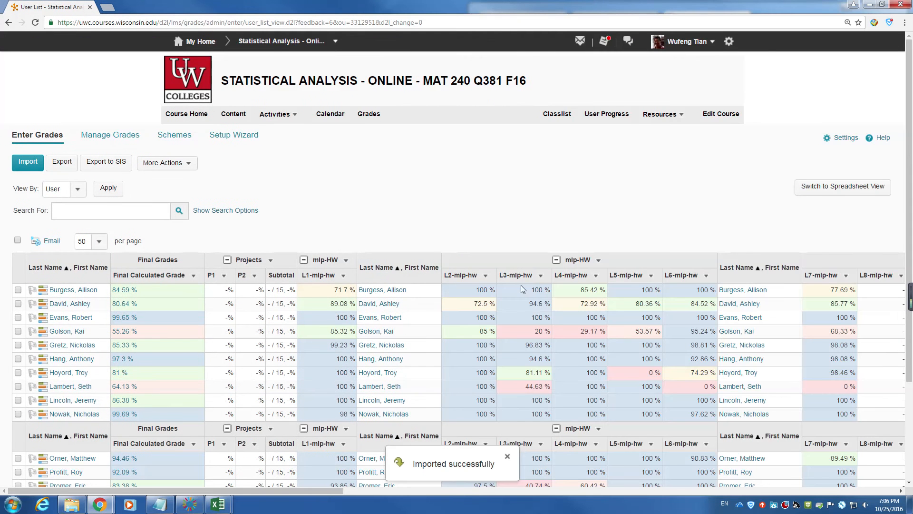
scroll(832, 334, down, 3)
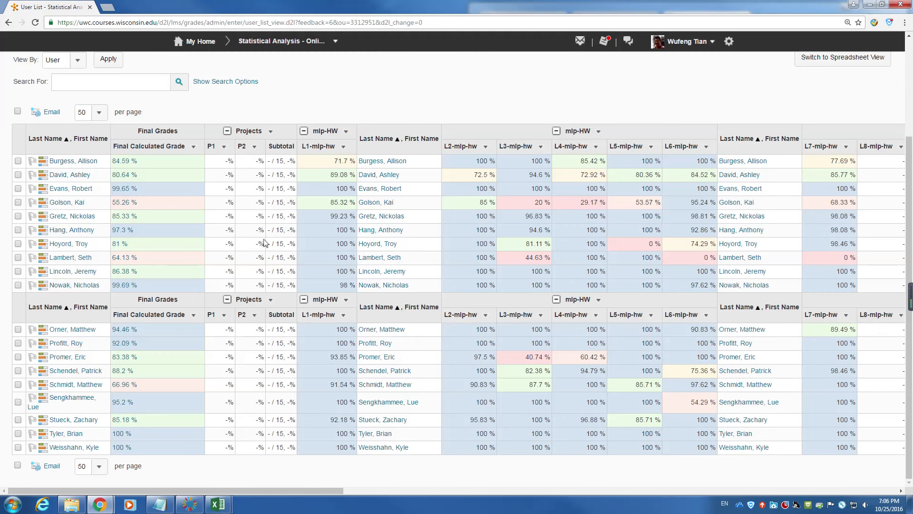
Switch to Excel, bring up the grades export and Detailed_Homework_Results (7) workbooks, and examine their Lesson 6 and Lesson 7 scores
click(222, 502)
click(259, 463)
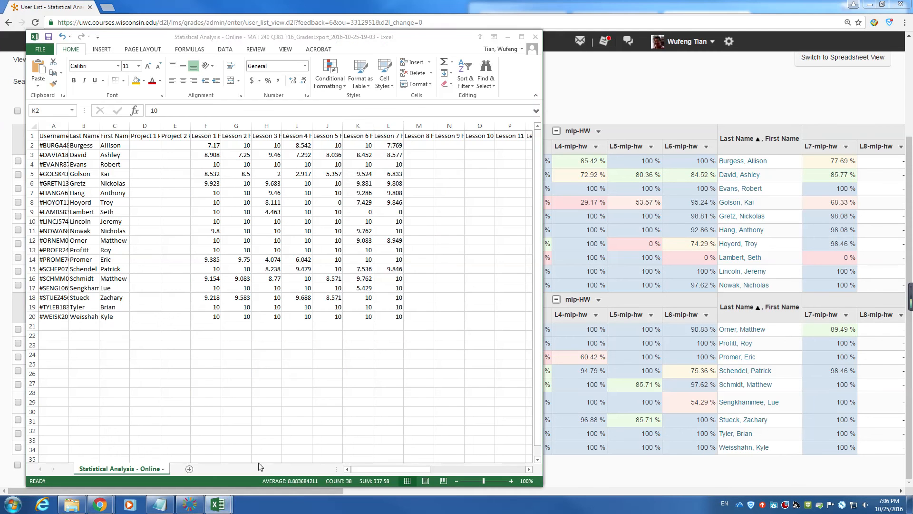
click(222, 503)
click(171, 458)
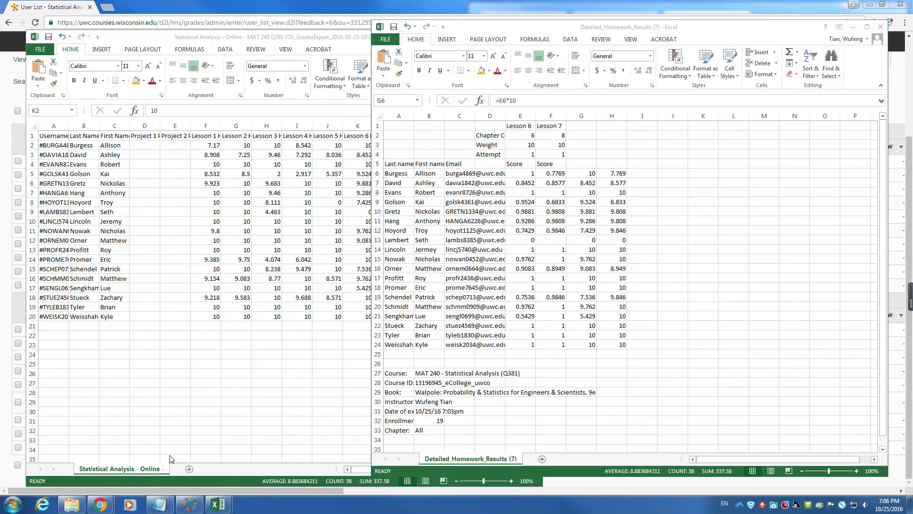
click(229, 167)
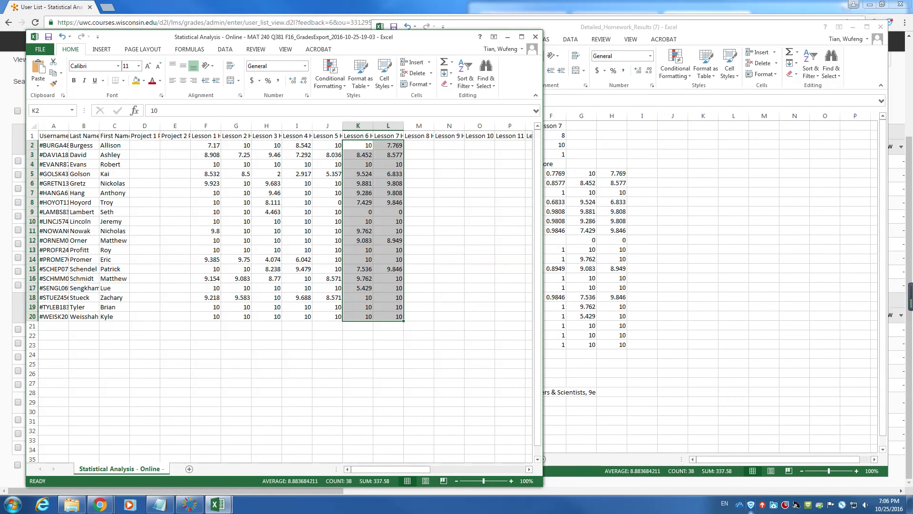
click(189, 504)
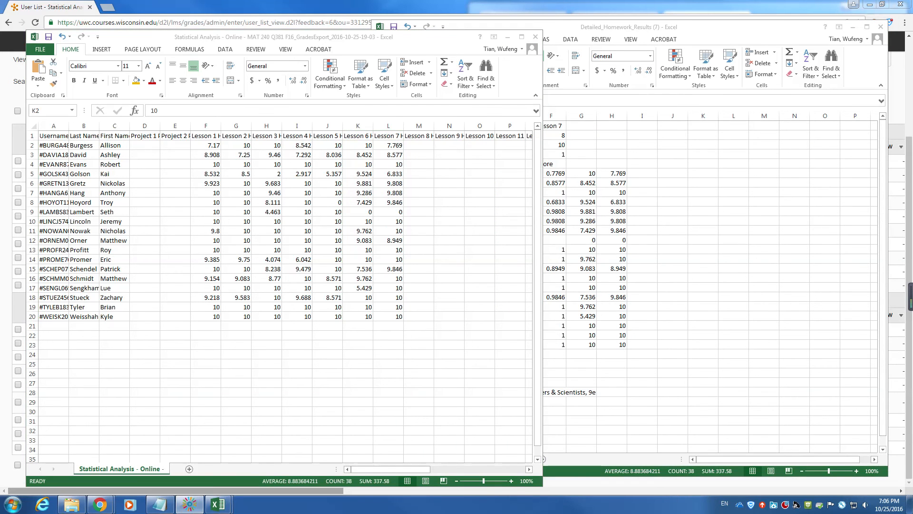